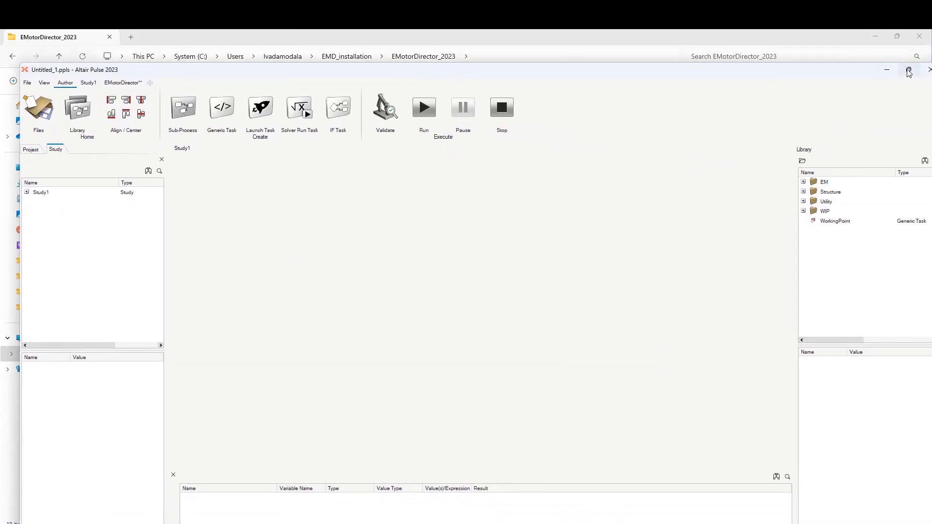
Step: Start a new EMotorDirector project and name it Tutorial_Flux
{"action": "left_click", "coordinate": [909, 70]}
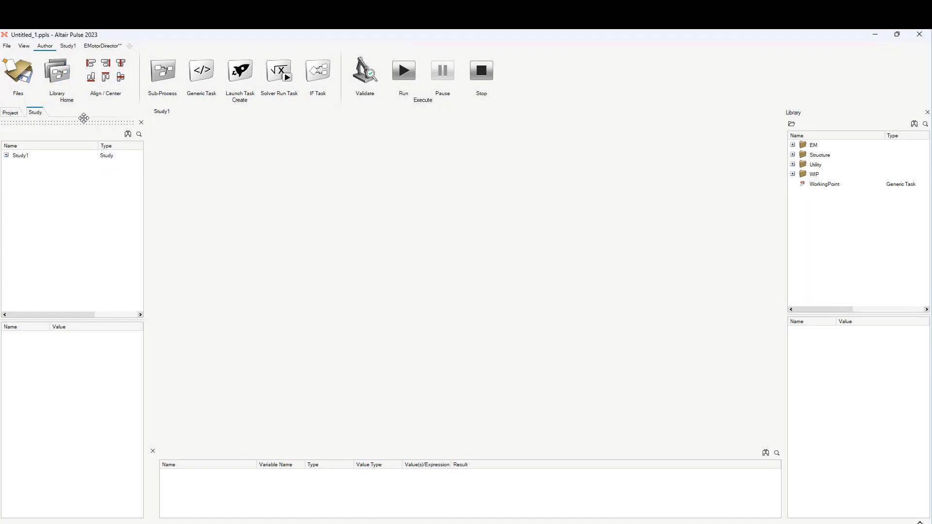
{"action": "left_click", "coordinate": [101, 47]}
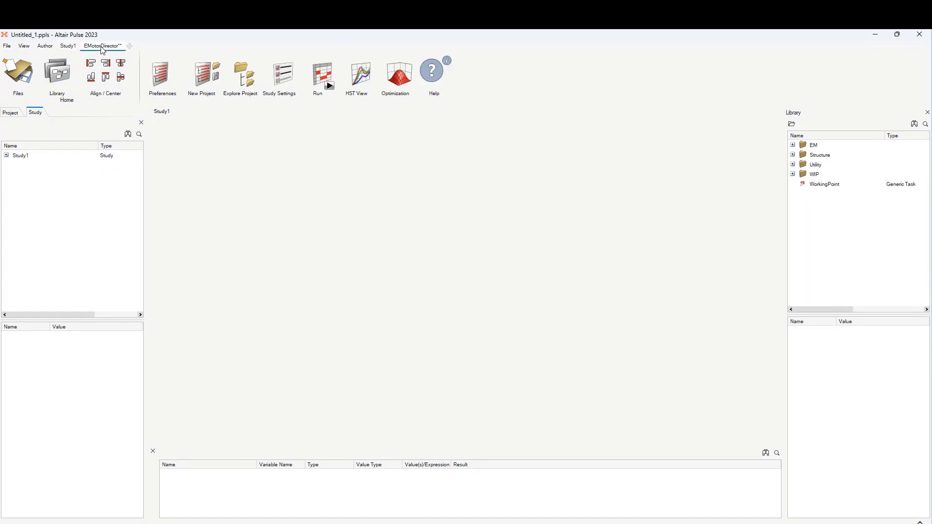
{"action": "left_click", "coordinate": [205, 79]}
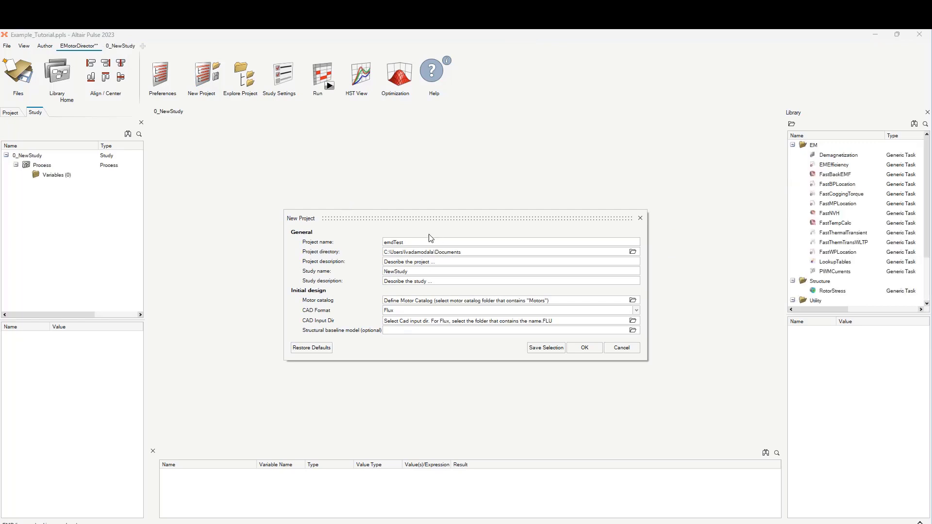
{"action": "left_click_drag", "start_coordinate": [425, 244], "coordinate": [301, 245]}
{"action": "type", "text": "Tutorial_Flux"}
Step: Set the project's motor catalog to the MC_Classical folder in ExampleInputFiles_01/MotorCatalogTest
{"action": "left_click", "coordinate": [633, 300]}
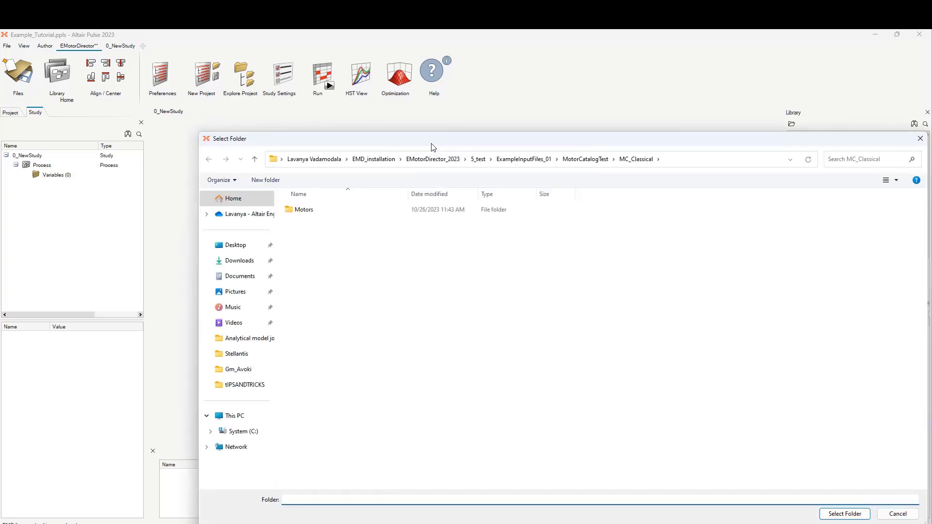
{"action": "left_click_drag", "start_coordinate": [430, 143], "coordinate": [320, 108]}
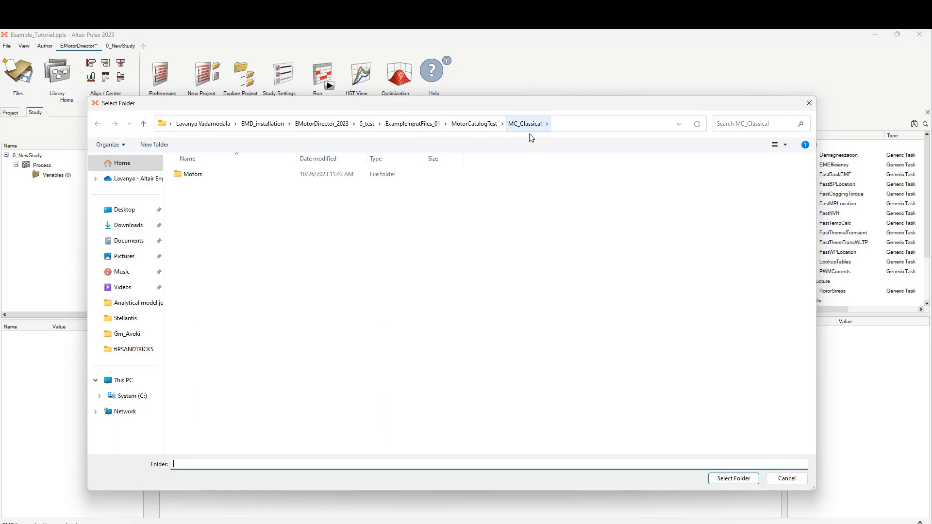
{"action": "left_click", "coordinate": [486, 124]}
{"action": "left_click", "coordinate": [748, 479]}
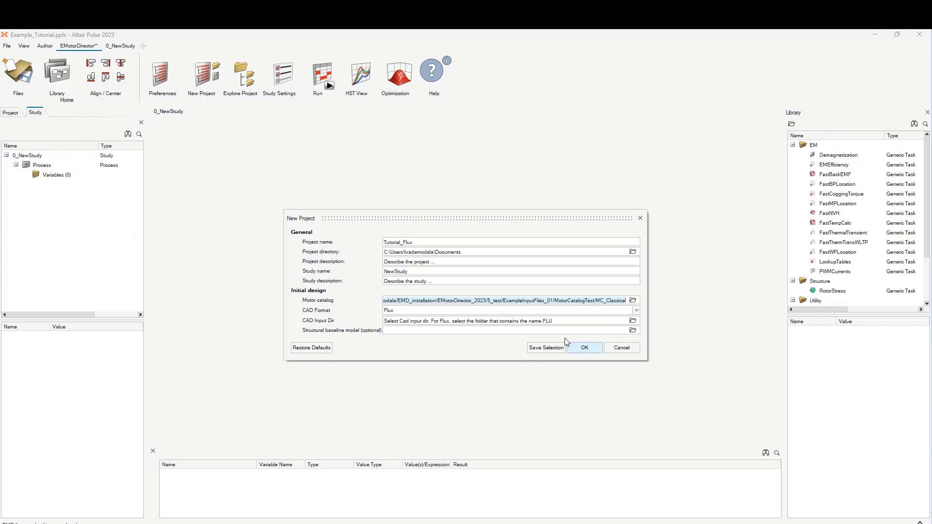
Step: Set the CAD input directory to CAD_Model/Flux_Geometry/fluxgeo1u in ExampleInputFiles_01 and create the project
{"action": "left_click", "coordinate": [632, 321]}
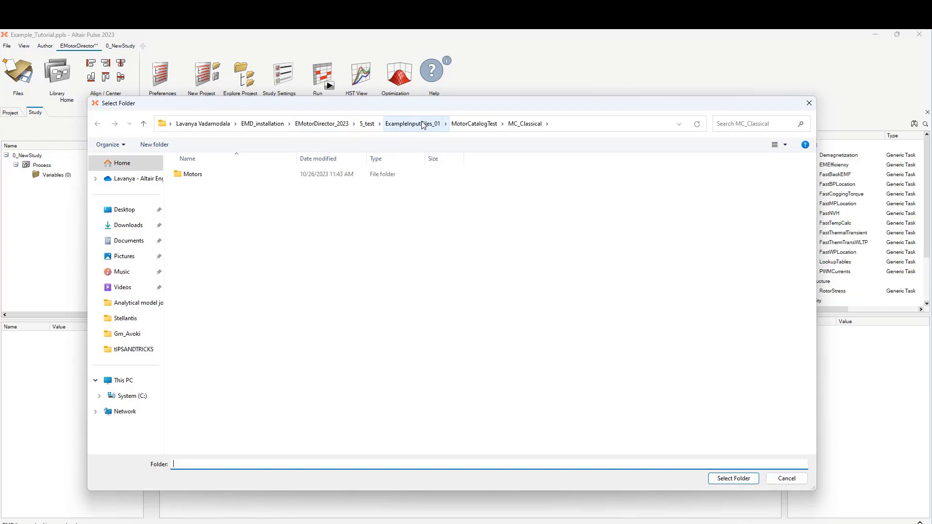
{"action": "left_click", "coordinate": [423, 125]}
{"action": "left_click", "coordinate": [229, 174]}
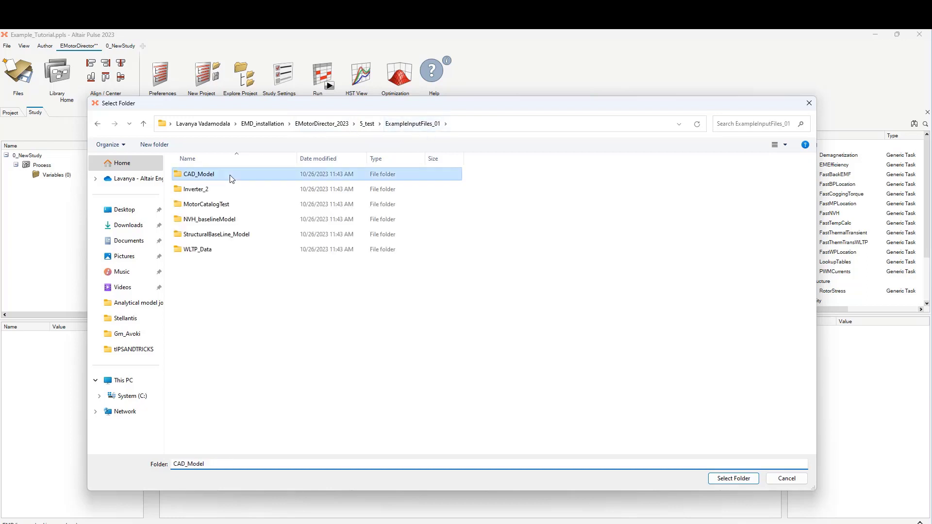
{"action": "double_click", "coordinate": [225, 171]}
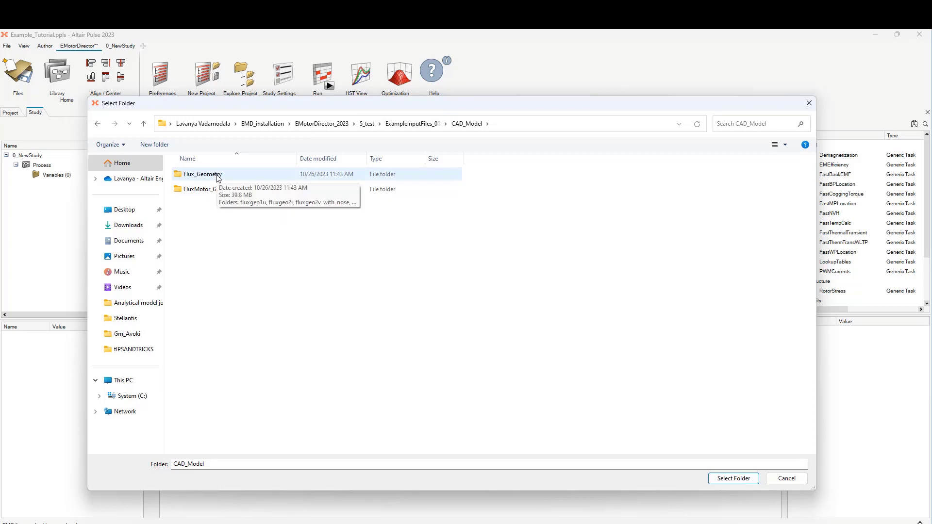
{"action": "double_click", "coordinate": [217, 177]}
{"action": "left_click", "coordinate": [215, 177]}
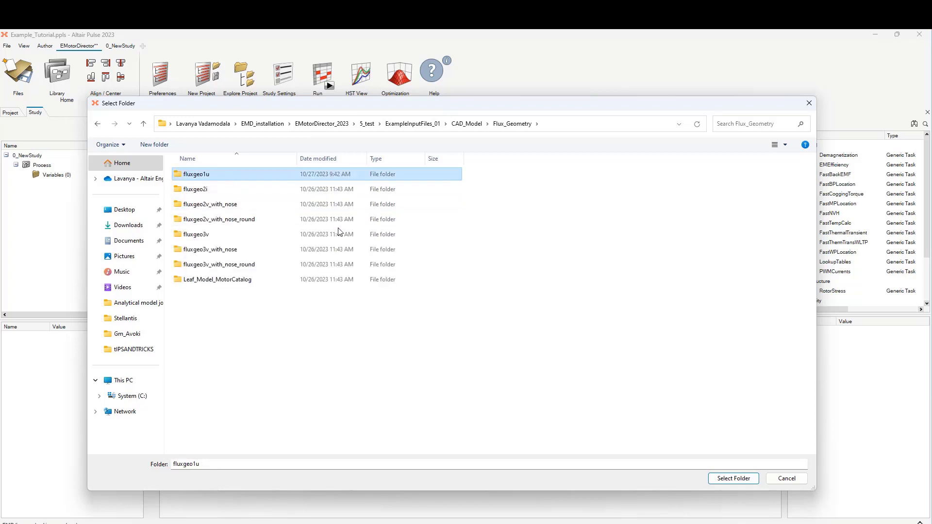
{"action": "left_click", "coordinate": [733, 479]}
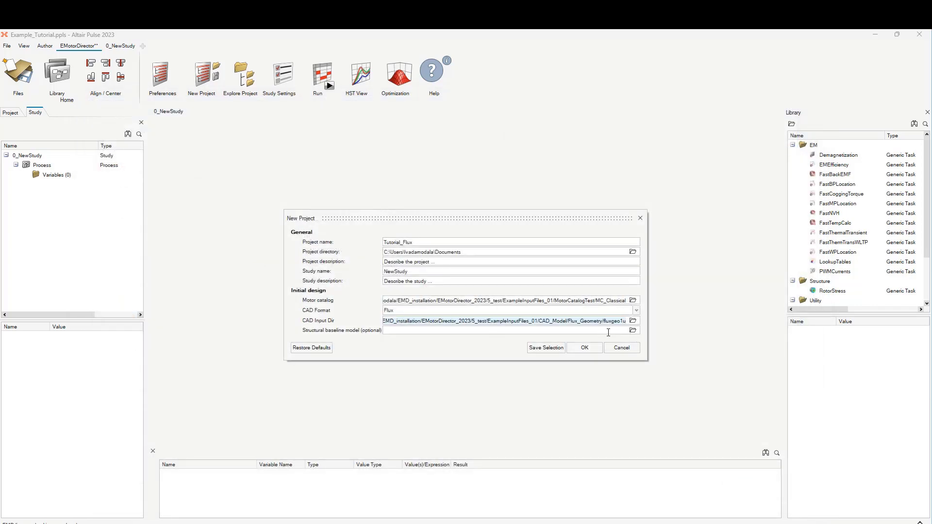
{"action": "left_click", "coordinate": [585, 347]}
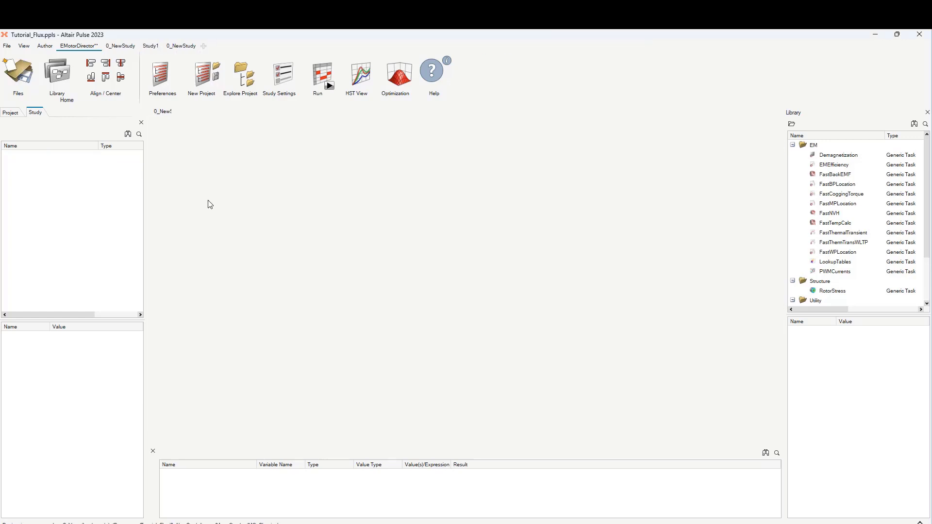
Step: Open the geometry file of 0_NewStudy from the project explorer in HyperMesh and agree to reorganize its geometry information
{"action": "left_click", "coordinate": [250, 80]}
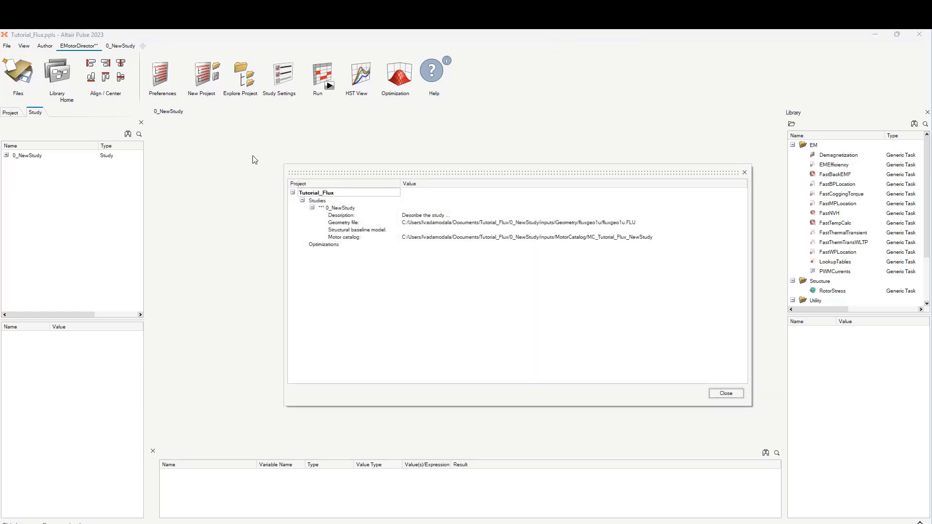
{"action": "left_click", "coordinate": [528, 226]}
{"action": "right_click", "coordinate": [528, 225]}
{"action": "left_click", "coordinate": [558, 250]}
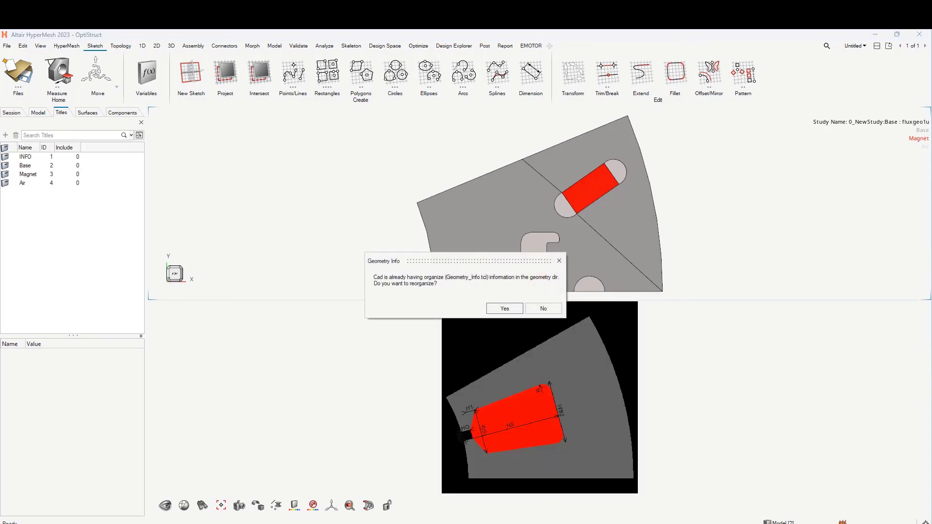
{"action": "left_click", "coordinate": [505, 309]}
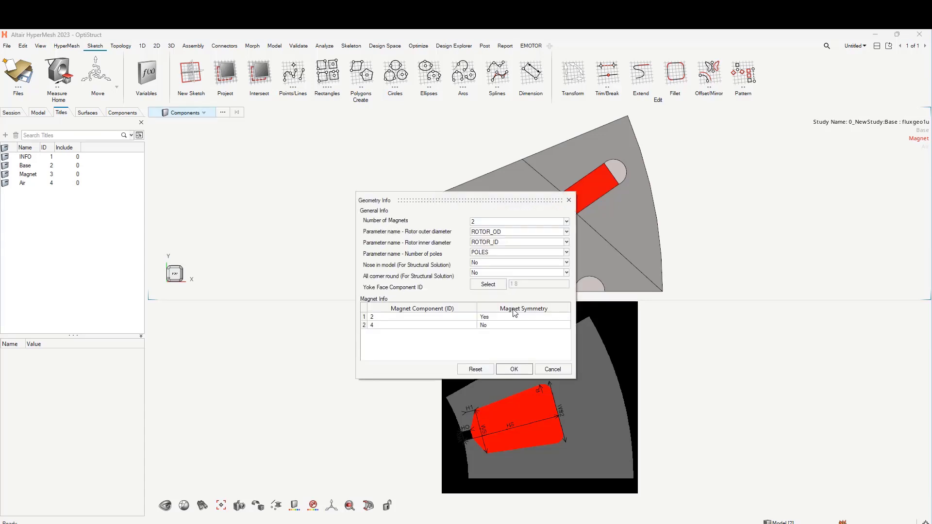
Step: Reselect the two grey rotor yoke faces on either side of the diagonal line as the yoke face components
{"action": "left_click_drag", "start_coordinate": [465, 204], "coordinate": [258, 153]}
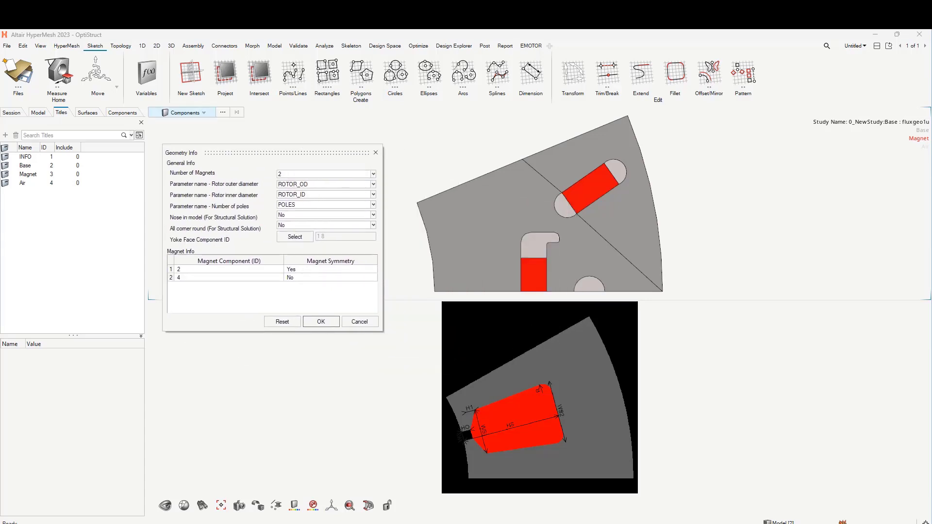
{"action": "left_click", "coordinate": [290, 175]}
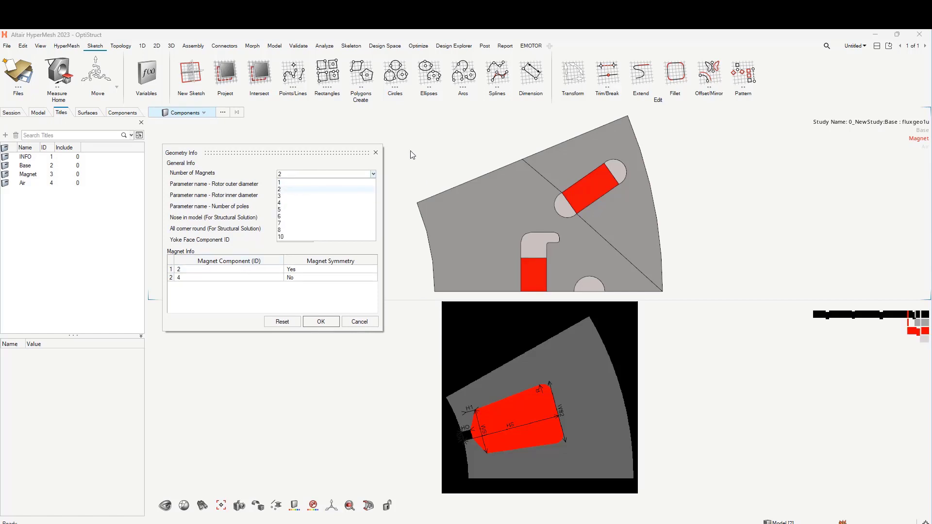
{"action": "left_click", "coordinate": [326, 154]}
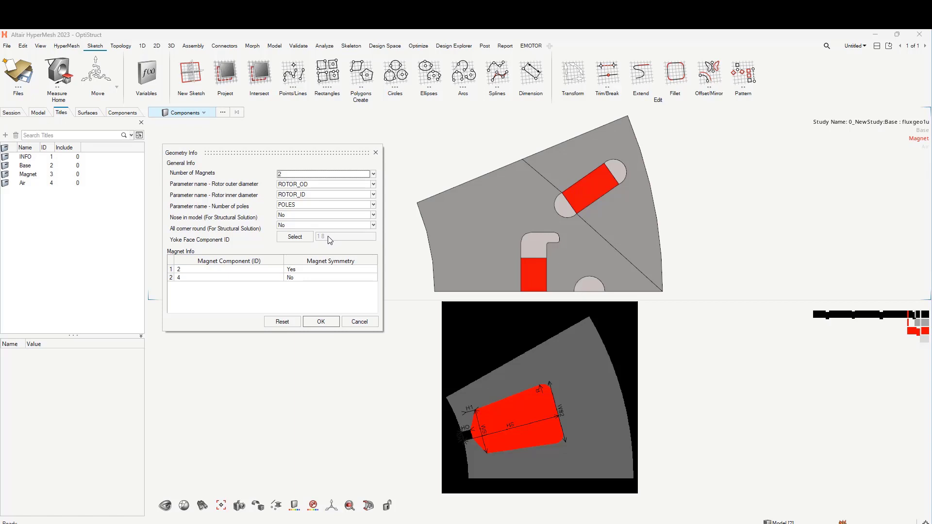
{"action": "left_click", "coordinate": [297, 237]}
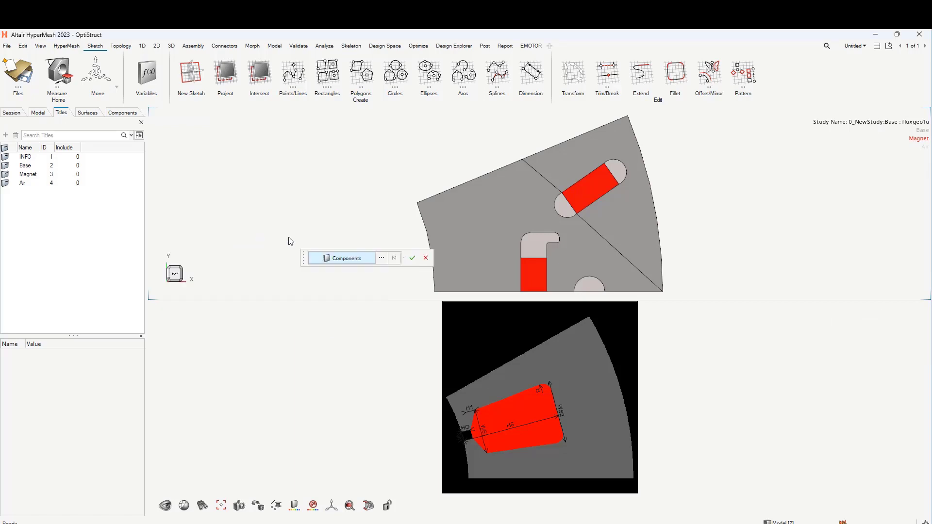
{"action": "left_click", "coordinate": [474, 230]}
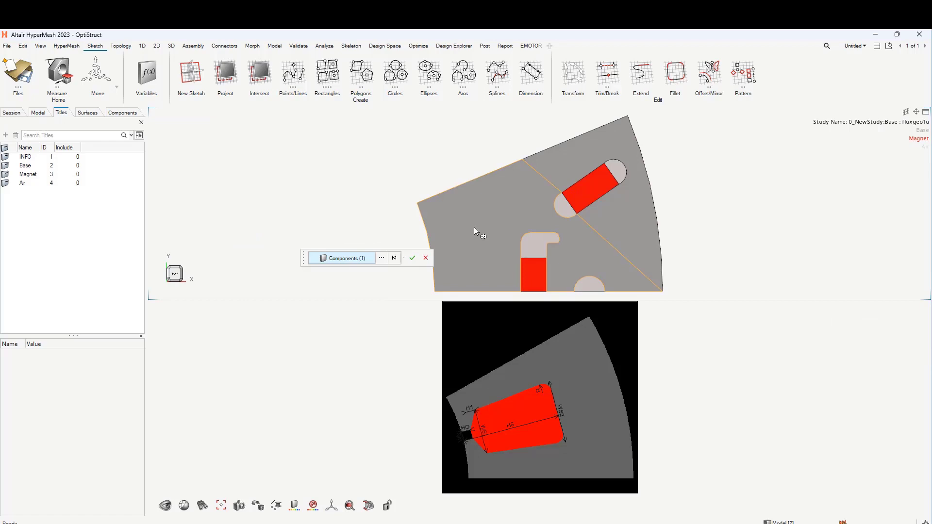
{"action": "left_click", "coordinate": [551, 167]}
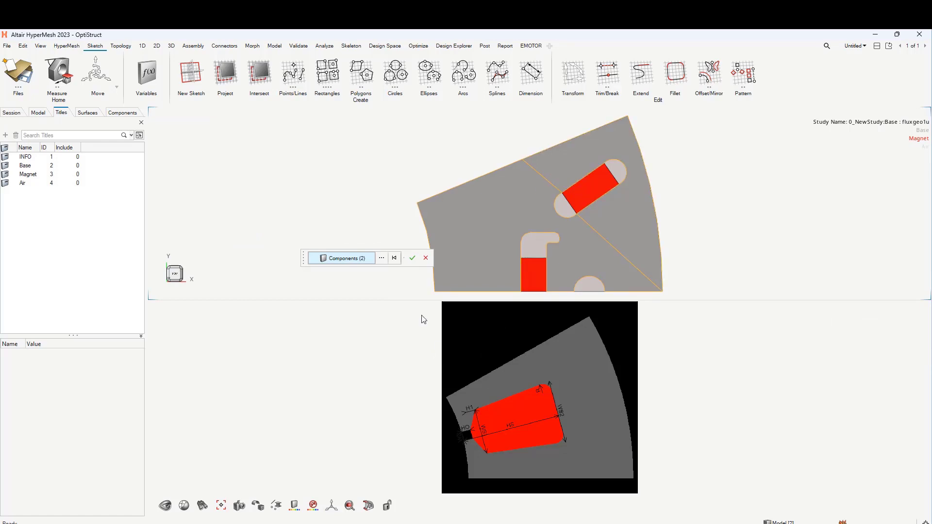
{"action": "left_click", "coordinate": [413, 258]}
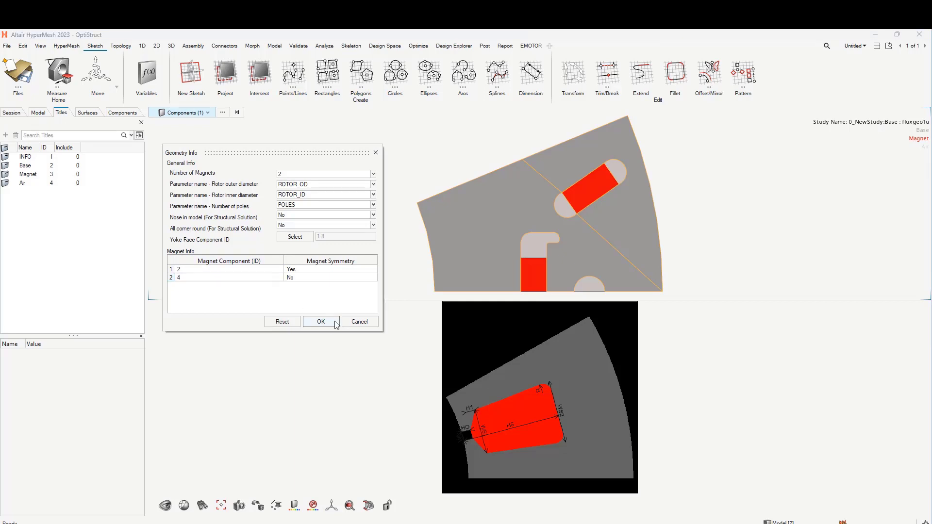
Step: Accept the geometry information and update the existing files in the original fluxgeo1u geometry location with the newer data
{"action": "left_click", "coordinate": [336, 324]}
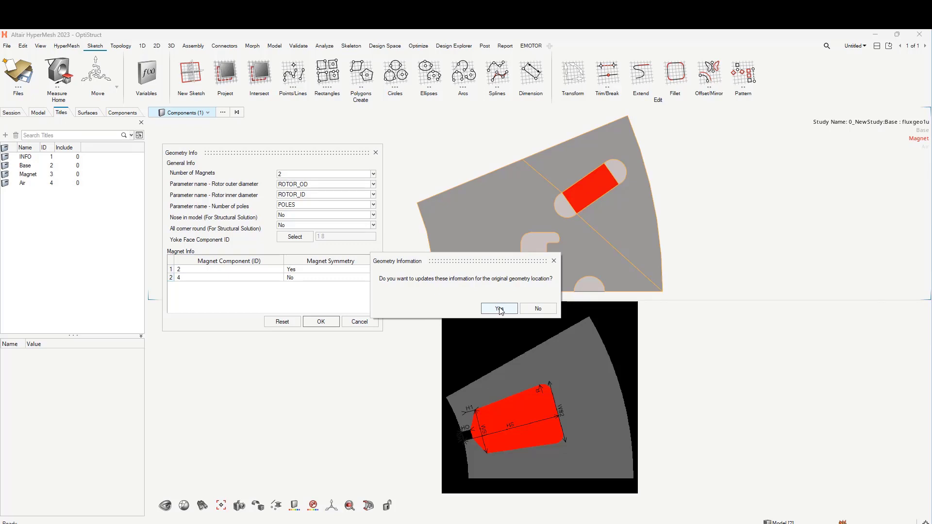
{"action": "left_click", "coordinate": [500, 309]}
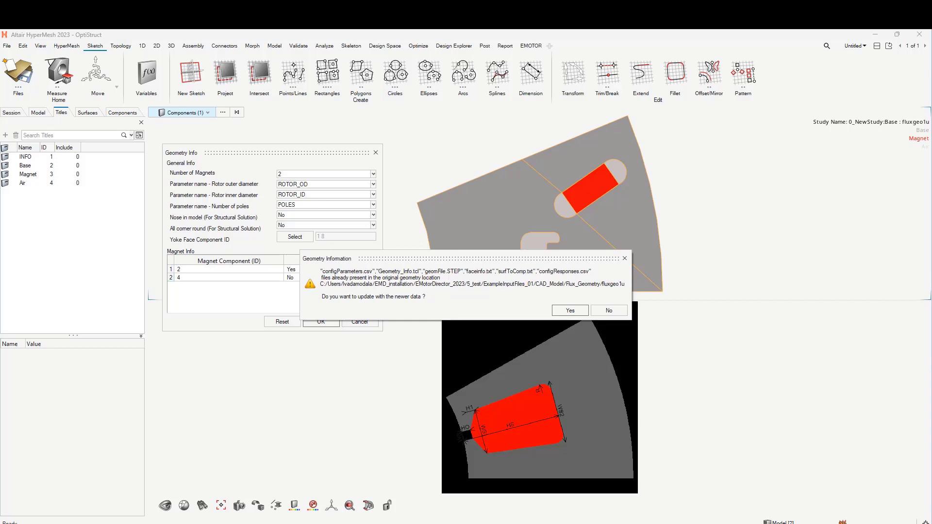
{"action": "left_click", "coordinate": [583, 310]}
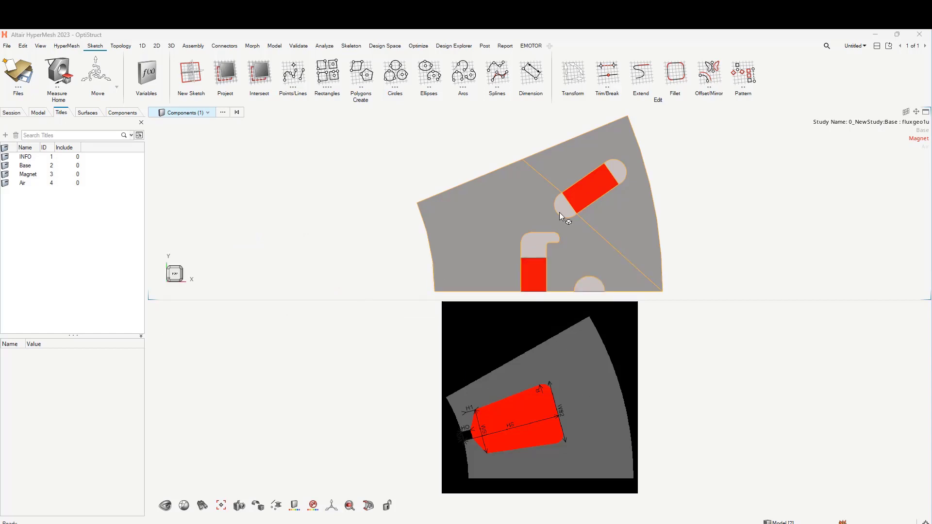
Step: Close HyperMesh, saving the session in the Example_Tutorial folder and the model there as Model_geom
{"action": "left_click", "coordinate": [918, 35]}
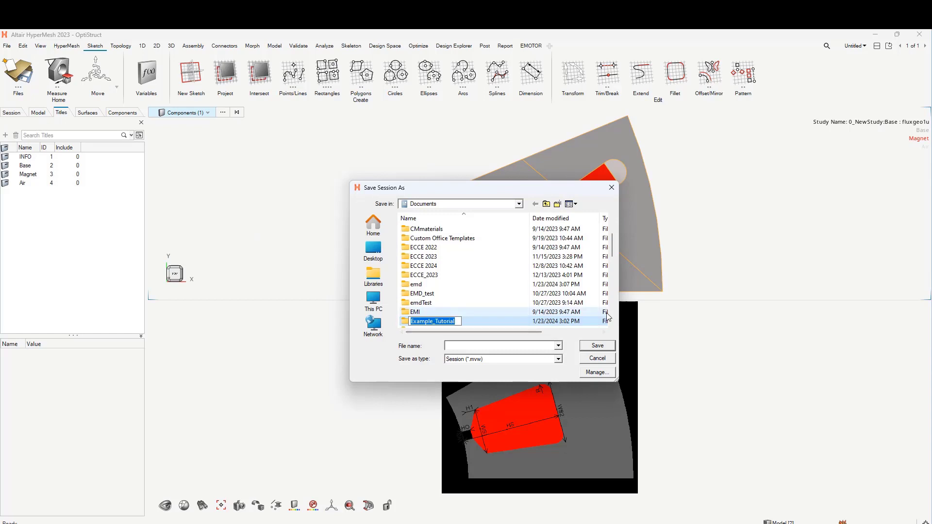
{"action": "left_click", "coordinate": [460, 322]}
{"action": "double_click", "coordinate": [460, 322]}
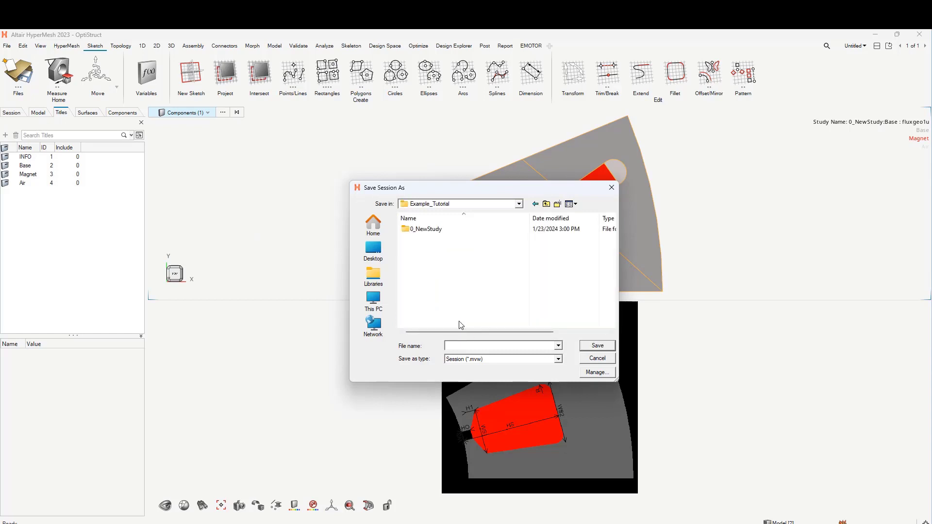
{"action": "left_click", "coordinate": [463, 347]}
{"action": "key", "text": "Return"}
{"action": "type", "text": "Model_"}
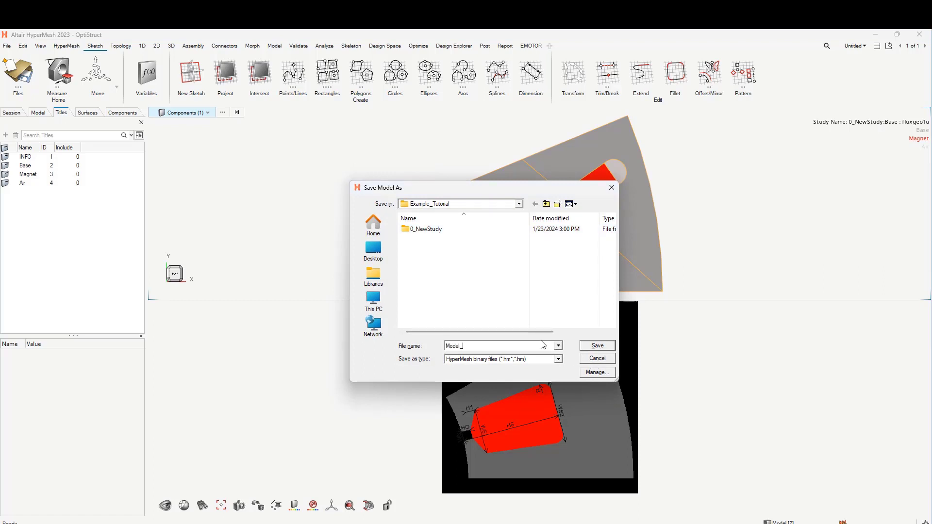
{"action": "type", "text": "geom"}
{"action": "left_click", "coordinate": [598, 346]}
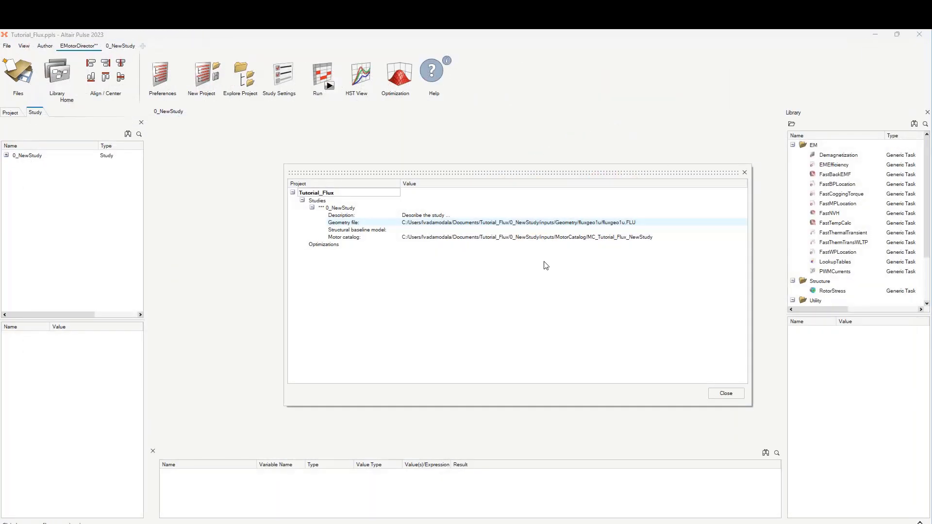
Step: Back in Altair Pulse, add FastBPLocation and EMEfficiency tasks to 0_NewStudy and connect the FastBPLocation output to EMEfficiency
{"action": "left_click", "coordinate": [723, 396]}
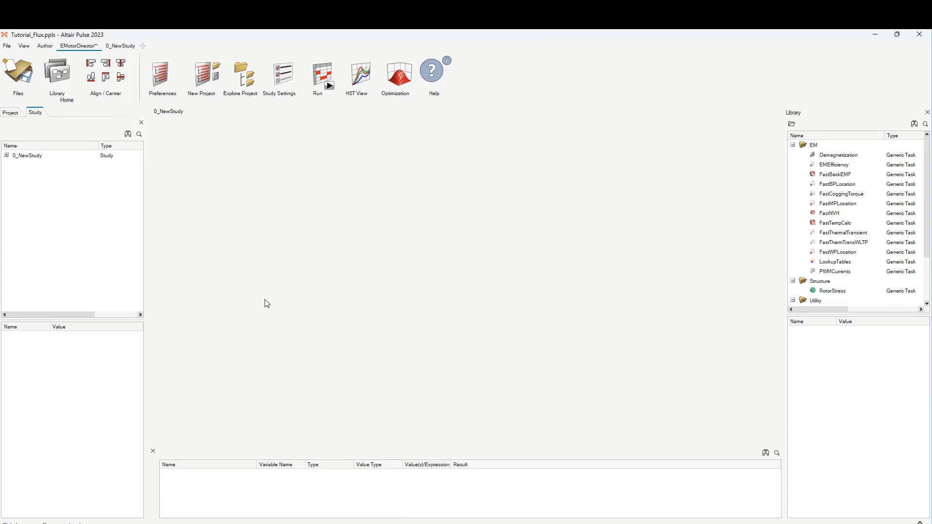
{"action": "left_click", "coordinate": [7, 156]}
{"action": "left_click", "coordinate": [16, 165]}
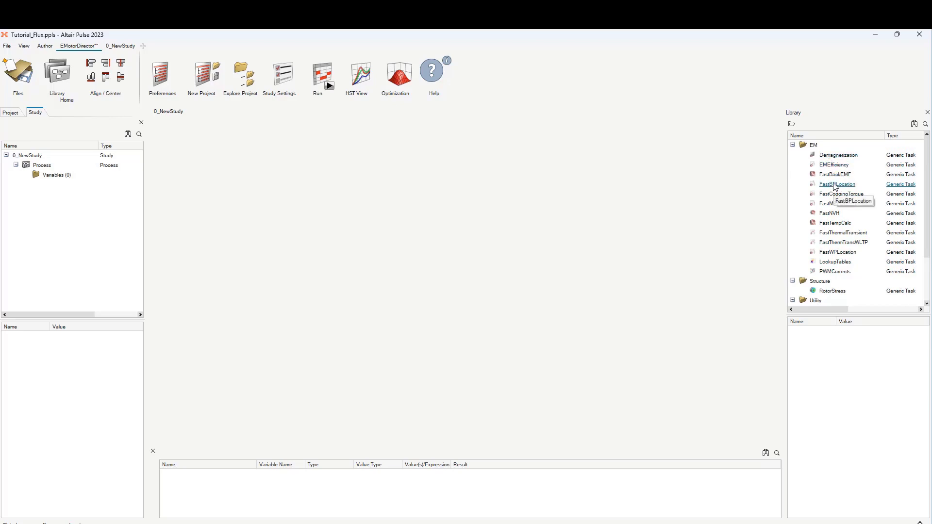
{"action": "left_click_drag", "start_coordinate": [835, 187], "coordinate": [313, 189]}
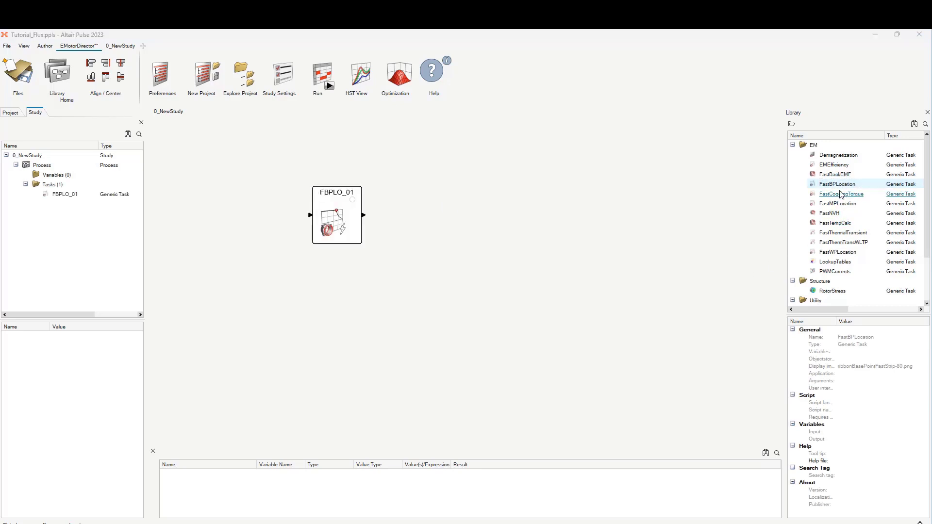
{"action": "left_click_drag", "start_coordinate": [828, 165], "coordinate": [445, 213]}
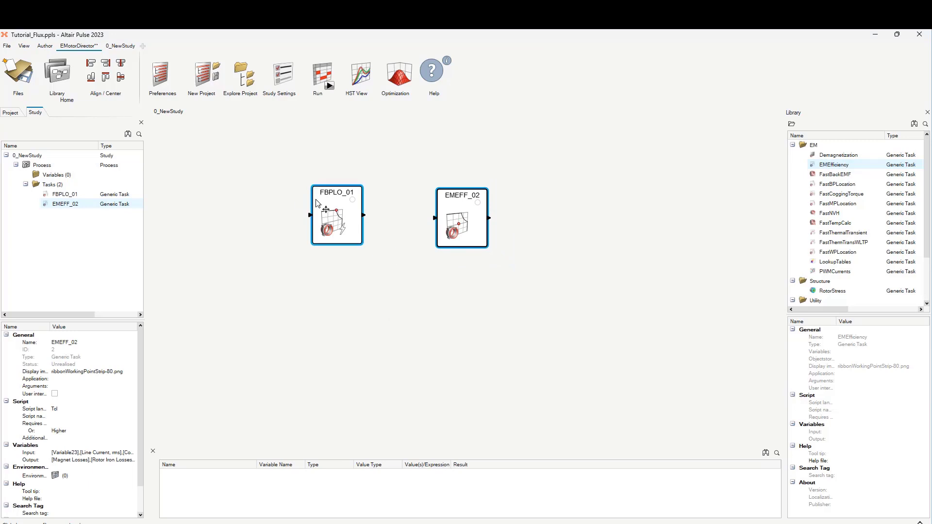
{"action": "left_click", "coordinate": [364, 216]}
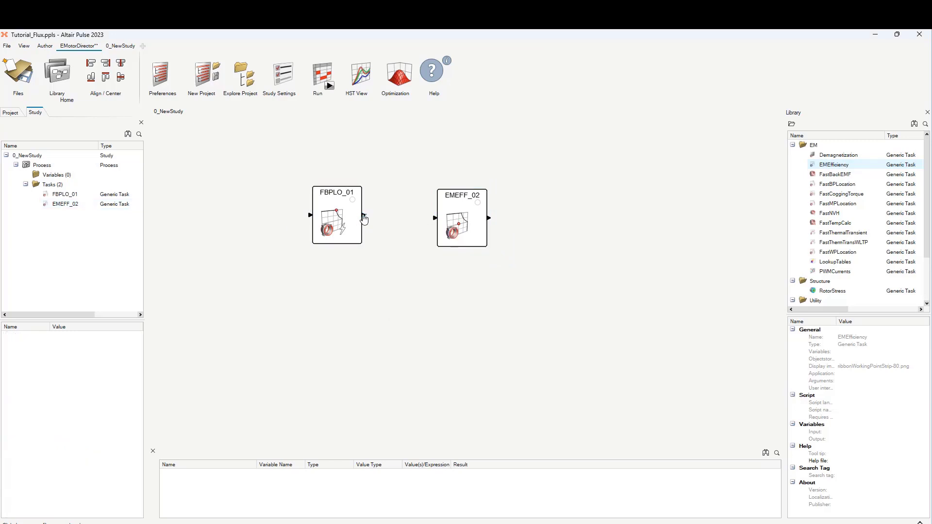
{"action": "left_click_drag", "start_coordinate": [364, 216], "coordinate": [471, 220]}
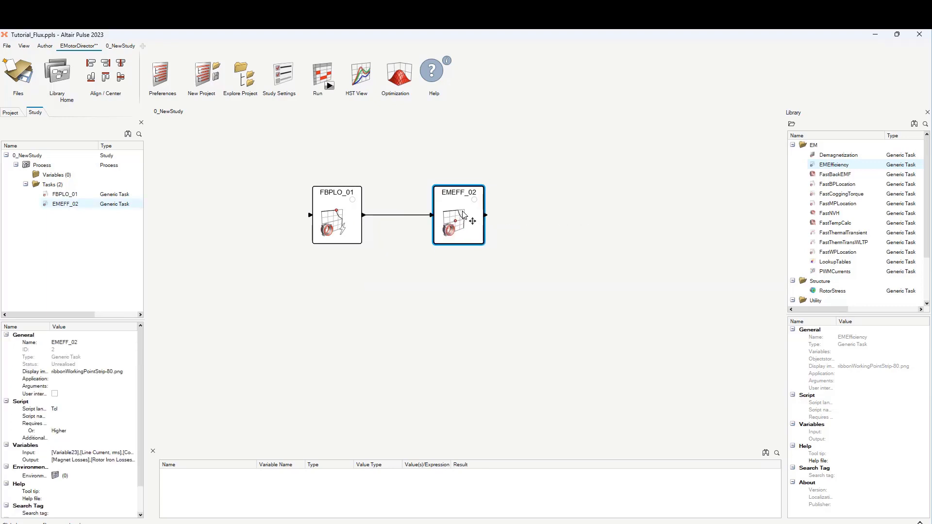
Step: In the study settings, set the magnet, winding, C.S end winding and O.C.S end winding temperatures to 20 °C
{"action": "left_click", "coordinate": [452, 281]}
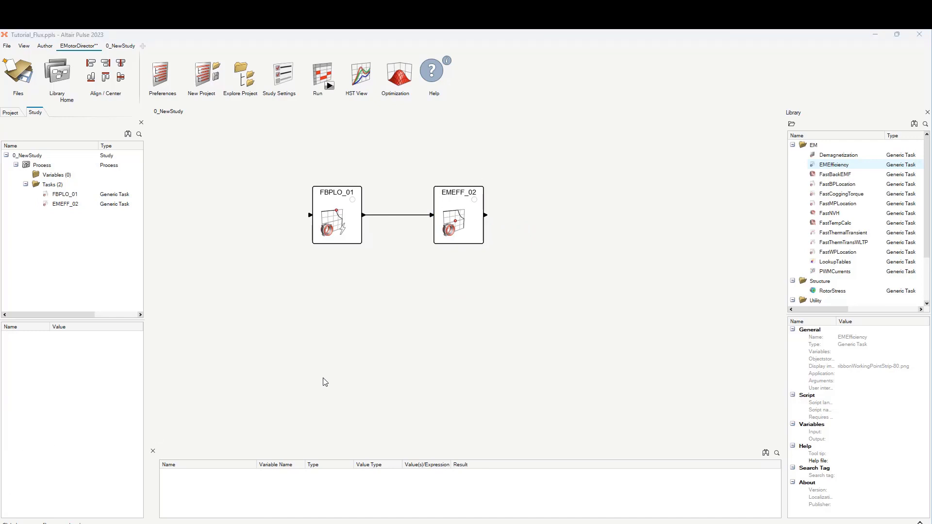
{"action": "left_click", "coordinate": [285, 76]}
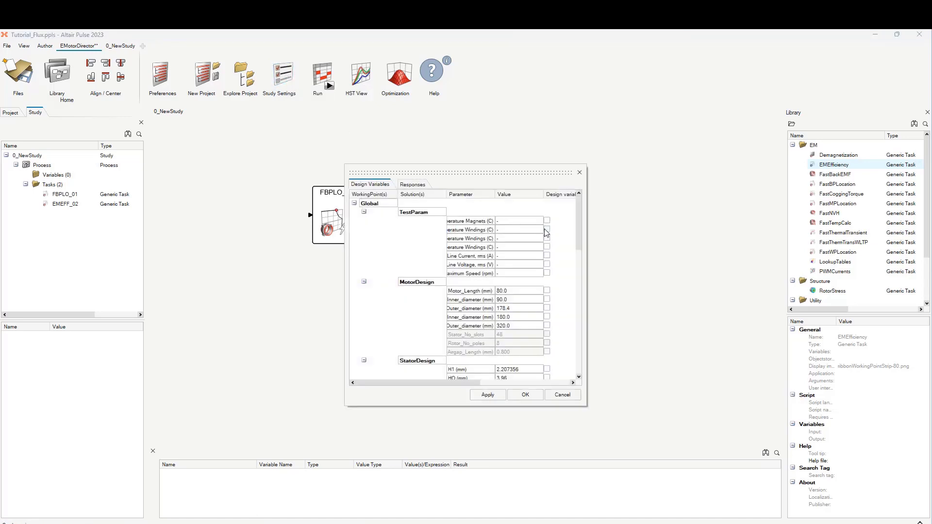
{"action": "left_click", "coordinate": [516, 222]}
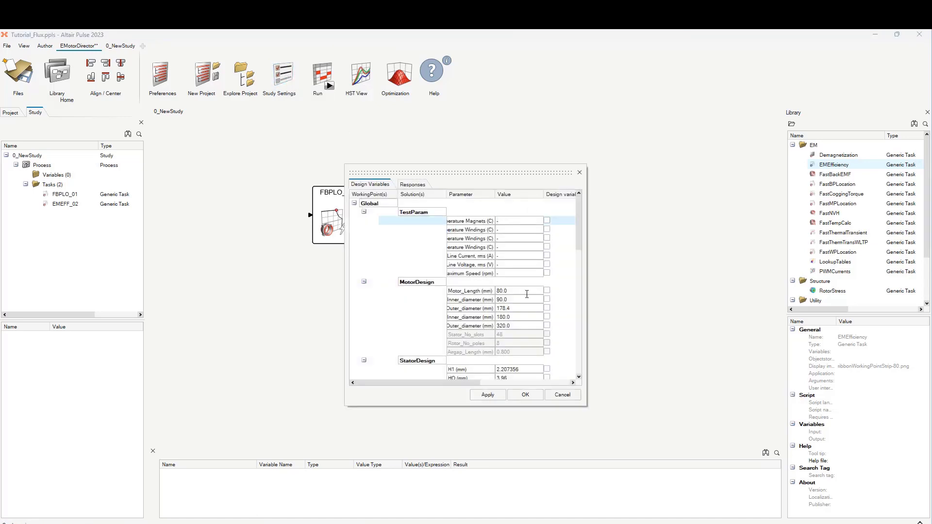
{"action": "left_click_drag", "start_coordinate": [588, 262], "coordinate": [888, 262]}
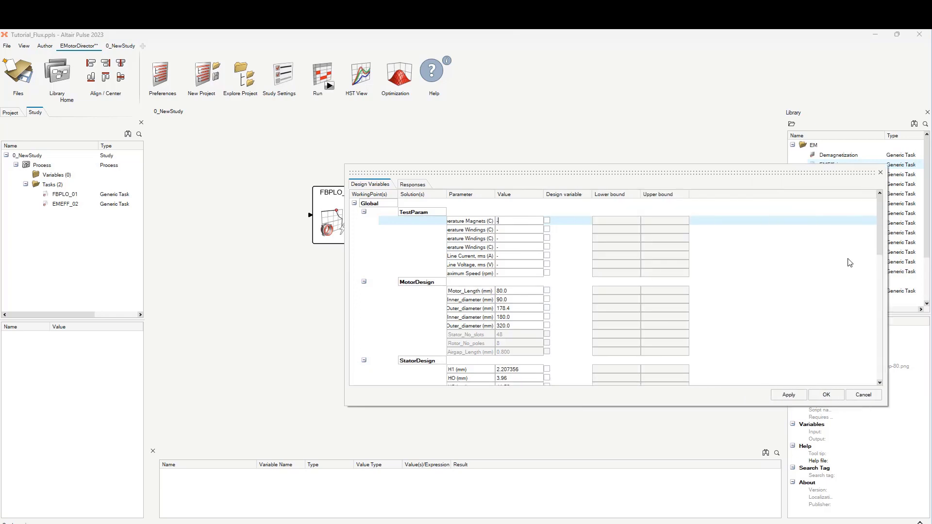
{"action": "left_click_drag", "start_coordinate": [495, 194], "coordinate": [554, 194]}
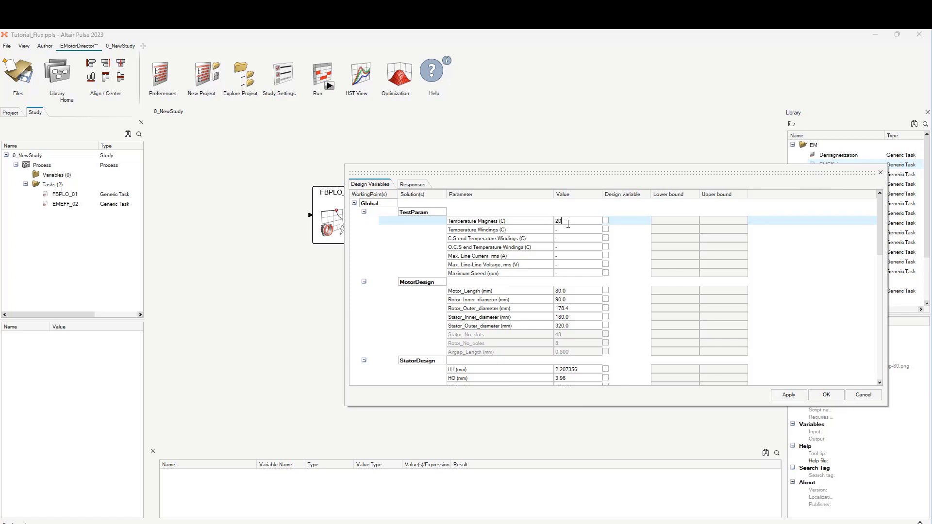
{"action": "left_click", "coordinate": [571, 230]}
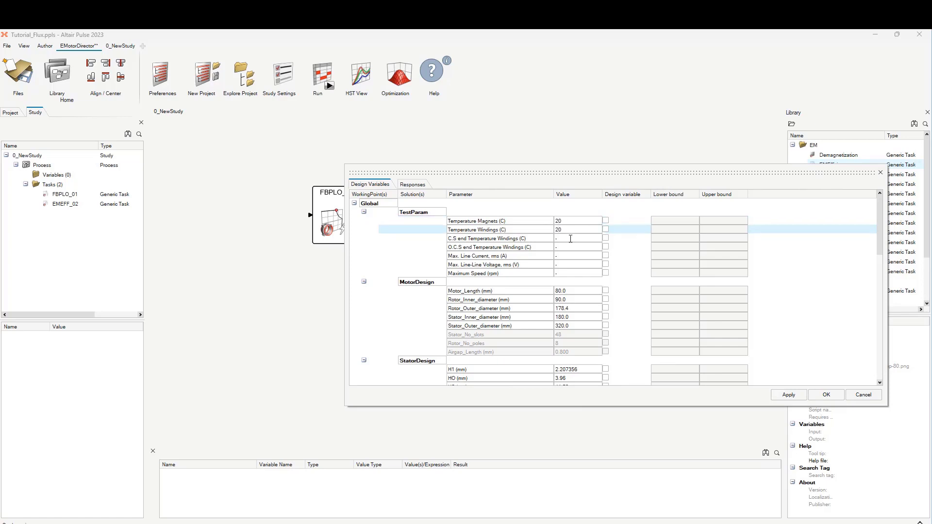
{"action": "left_click", "coordinate": [570, 238]}
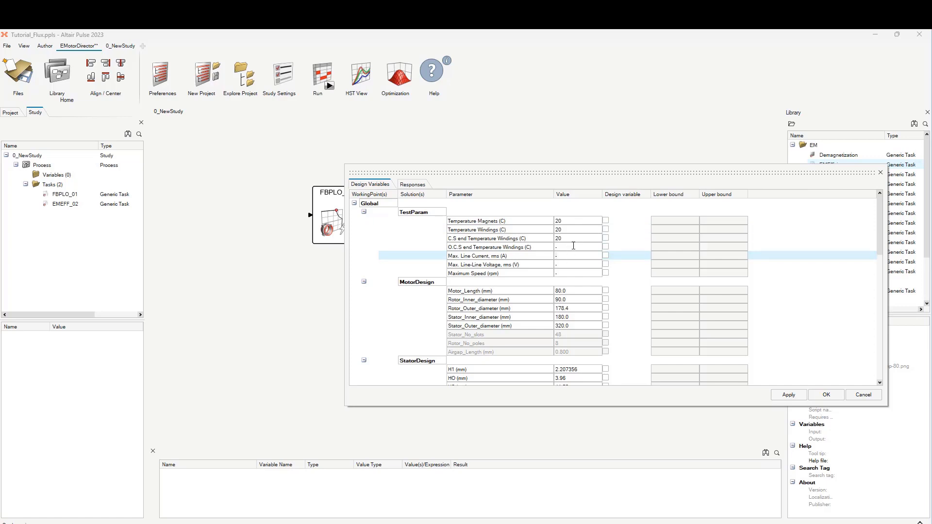
{"action": "left_click", "coordinate": [574, 246]}
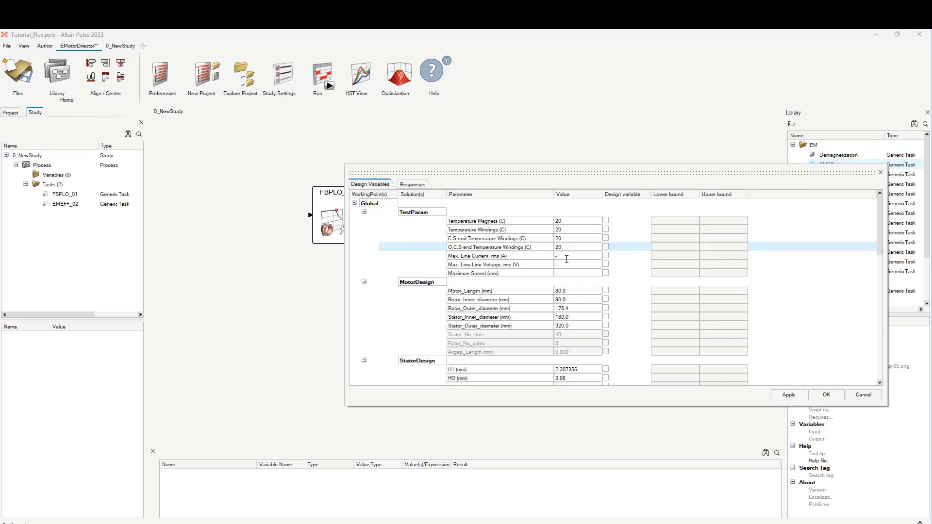
Step: Set the maximum line current to 100 A, the maximum line-line voltage to 400 V and the maximum speed to 6000 rpm
{"action": "left_click", "coordinate": [568, 256]}
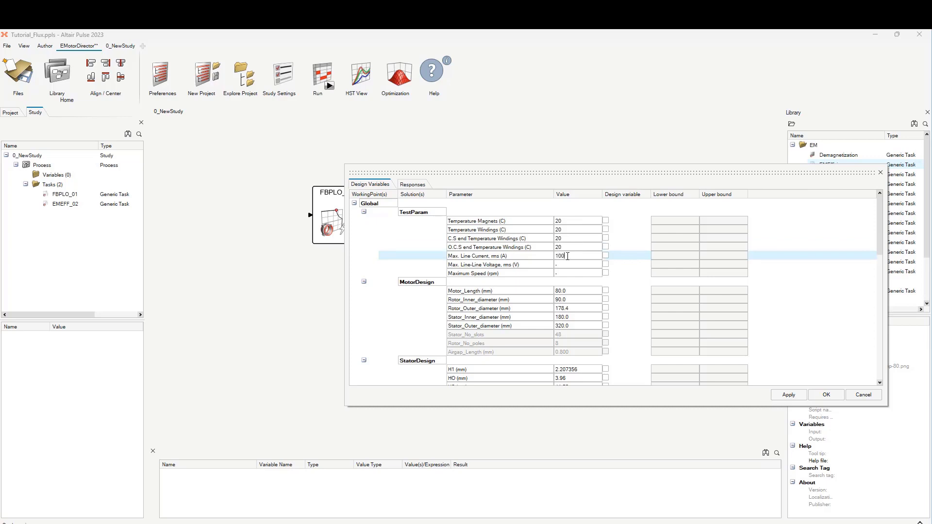
{"action": "left_click", "coordinate": [567, 264]}
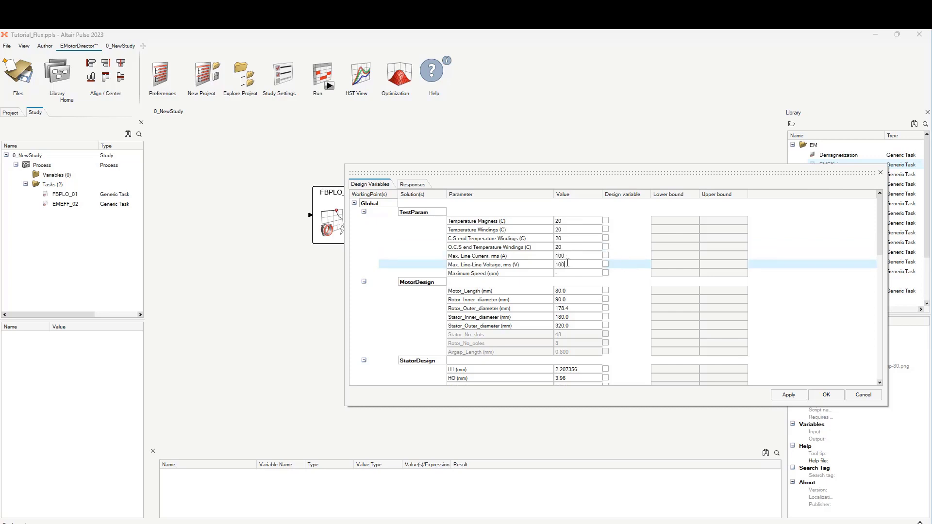
{"action": "left_click", "coordinate": [570, 273]}
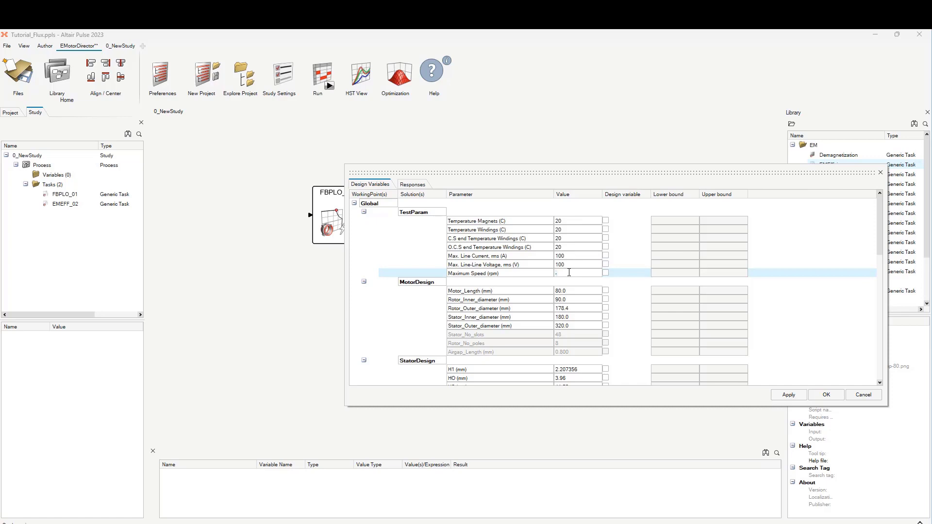
{"action": "type", "text": "400"}
{"action": "left_click", "coordinate": [571, 263]}
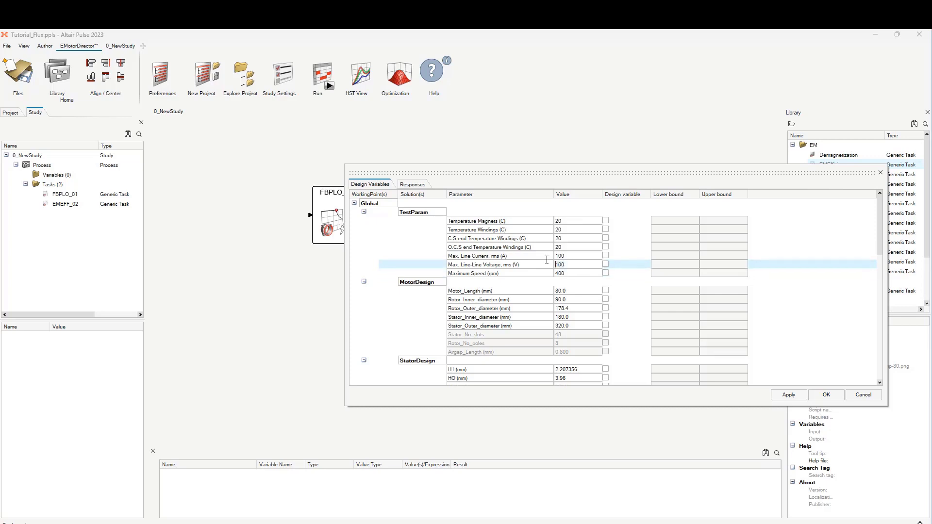
{"action": "type", "text": "4"}
{"action": "left_click", "coordinate": [539, 275]}
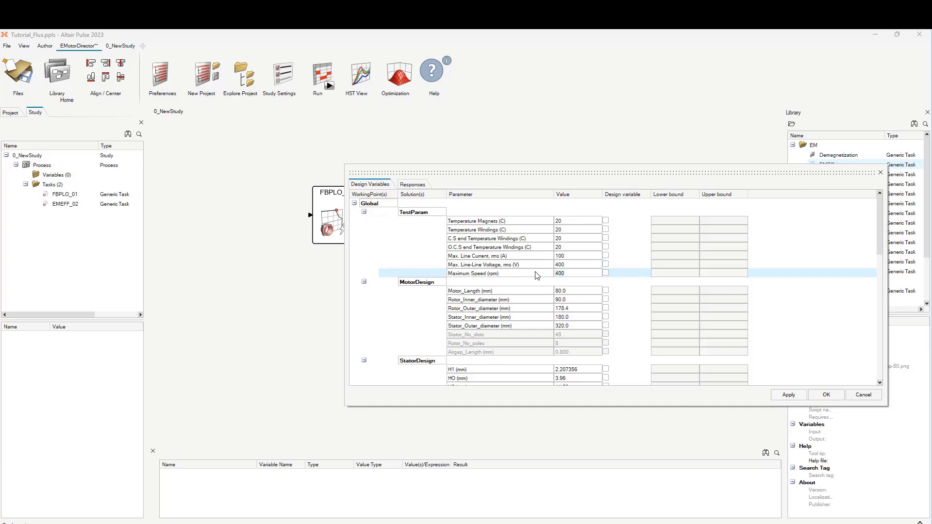
{"action": "type", "text": "6000"}
Step: Examine the MotorDesign length and diameter values and the StatorDesign slot dimensions
{"action": "left_click", "coordinate": [575, 291]}
{"action": "left_click", "coordinate": [575, 300]}
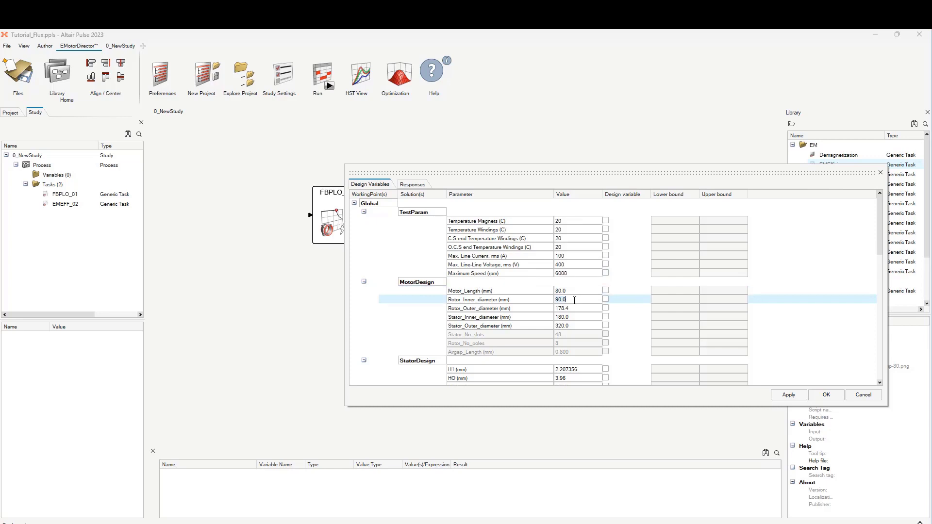
{"action": "left_click", "coordinate": [575, 308]}
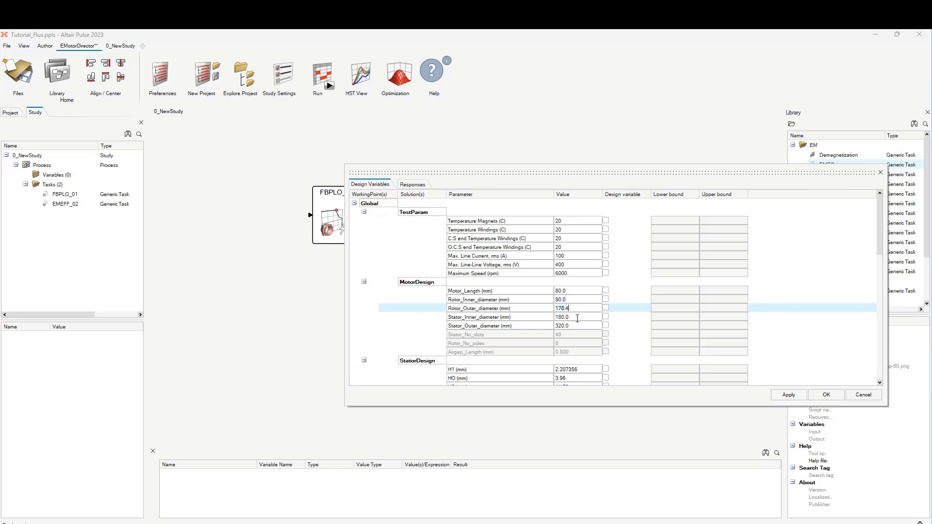
{"action": "left_click", "coordinate": [578, 318]}
{"action": "left_click", "coordinate": [578, 326]}
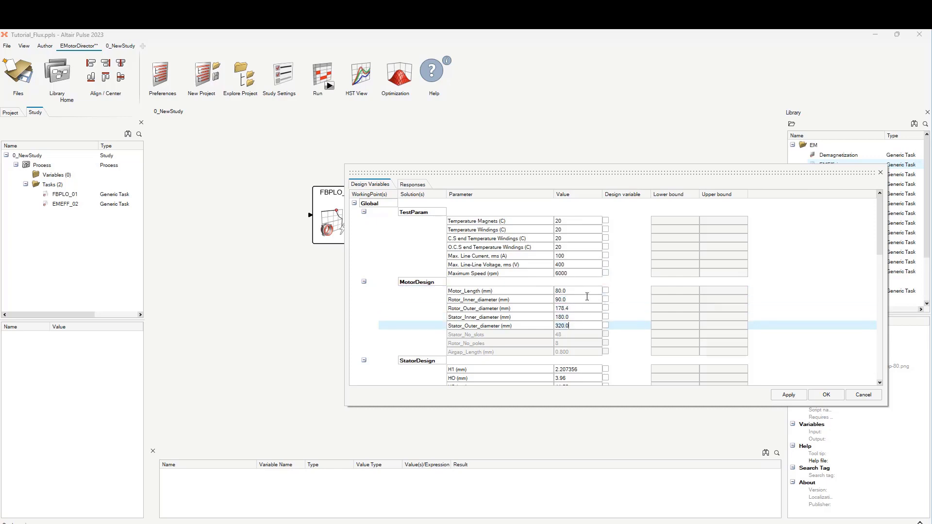
{"action": "left_click_drag", "start_coordinate": [598, 172], "coordinate": [589, 155]}
{"action": "scroll", "coordinate": [797, 295], "scroll_direction": "down", "scroll_amount": 3}
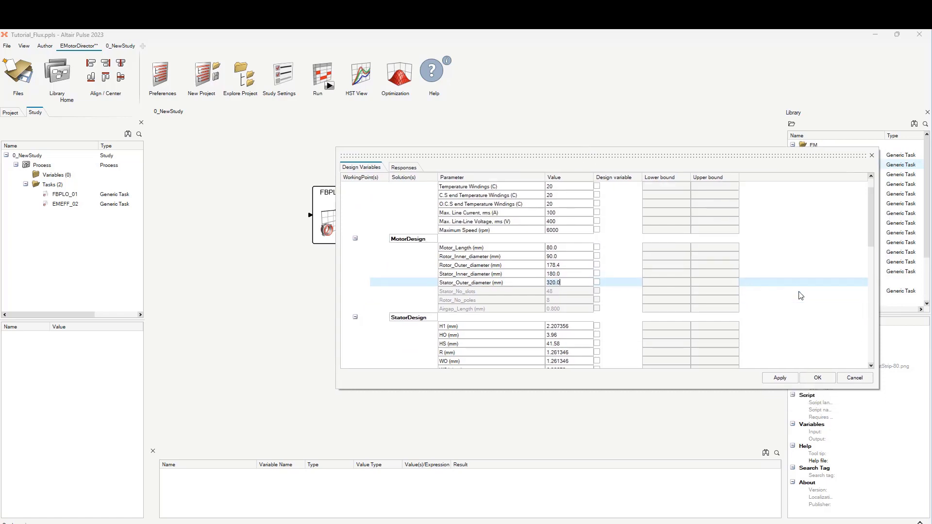
{"action": "left_click", "coordinate": [577, 273]}
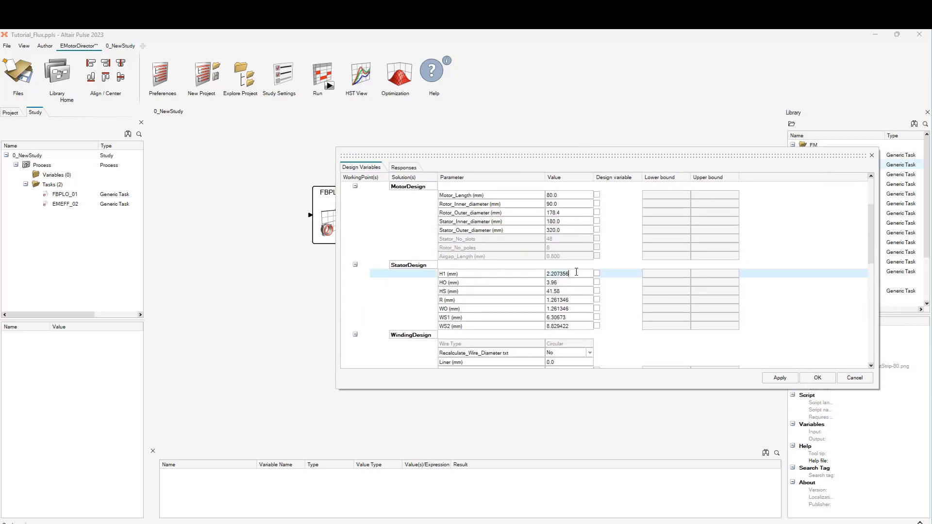
{"action": "left_click", "coordinate": [576, 283]}
{"action": "left_click", "coordinate": [577, 292]}
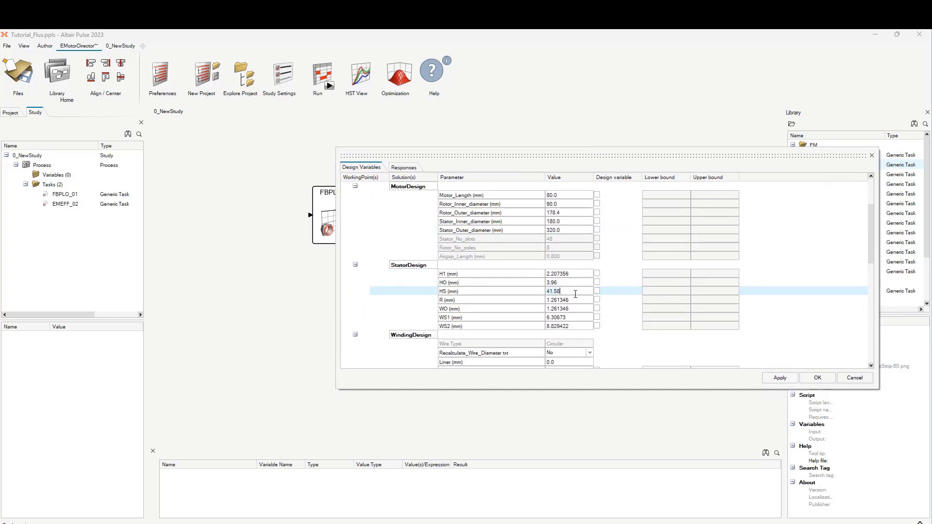
{"action": "left_click", "coordinate": [577, 300]}
{"action": "left_click", "coordinate": [577, 318]}
{"action": "left_click", "coordinate": [577, 324]}
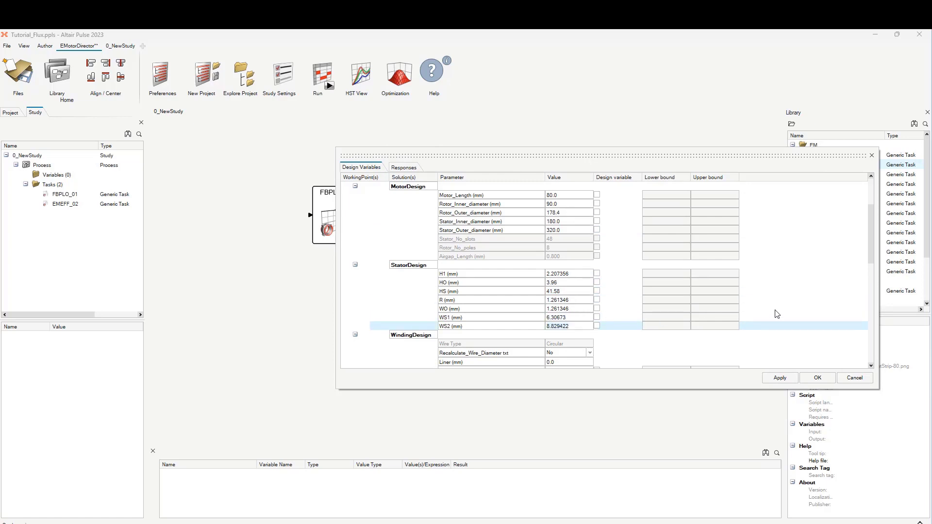
Step: Review the WindingDesign, FluxGeo_1, FastBPLocation and EMEfficiency parameters, then recheck the global parameter groups
{"action": "scroll", "coordinate": [777, 314], "scroll_direction": "down", "scroll_amount": 3}
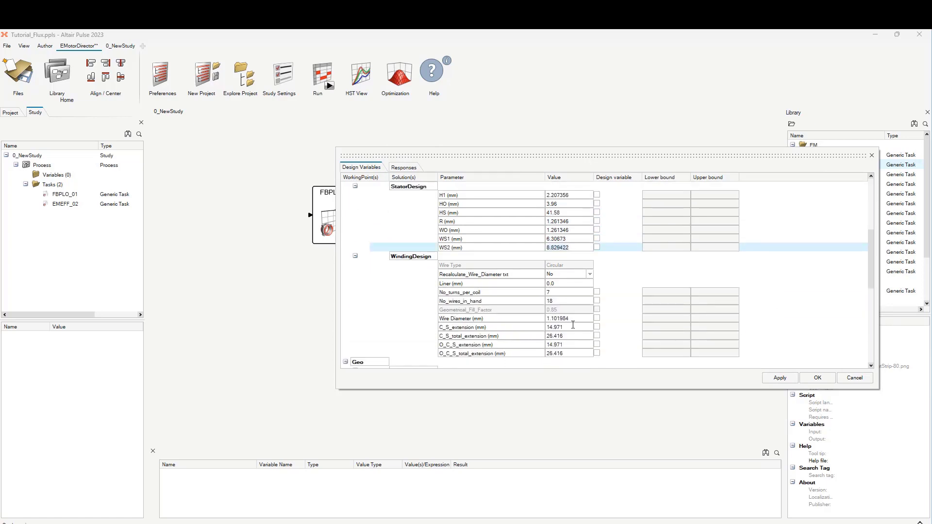
{"action": "scroll", "coordinate": [639, 350], "scroll_direction": "down", "scroll_amount": 2}
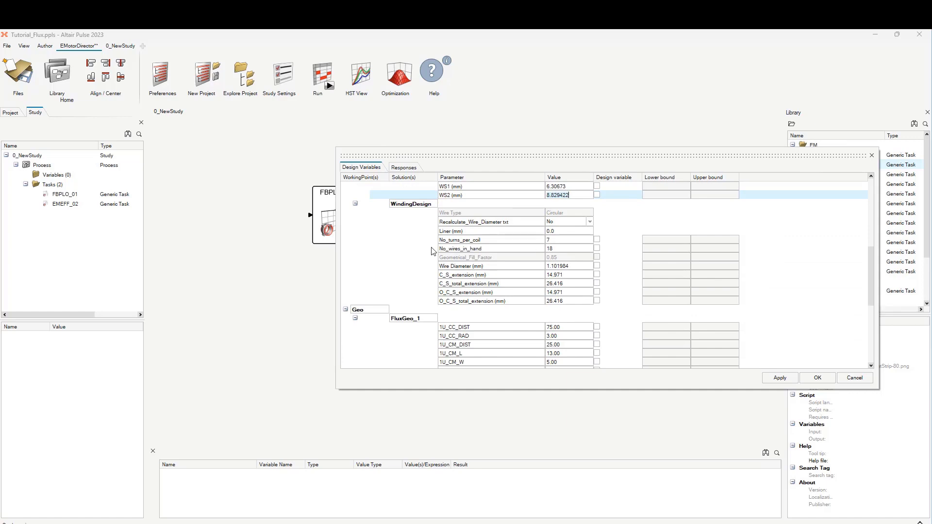
{"action": "scroll", "coordinate": [601, 302], "scroll_direction": "down", "scroll_amount": 3}
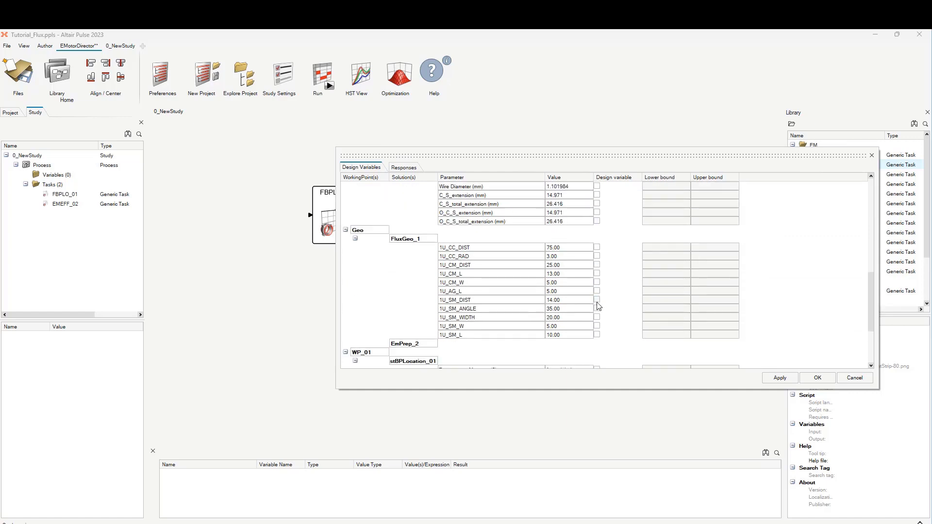
{"action": "scroll", "coordinate": [607, 307], "scroll_direction": "down", "scroll_amount": 4}
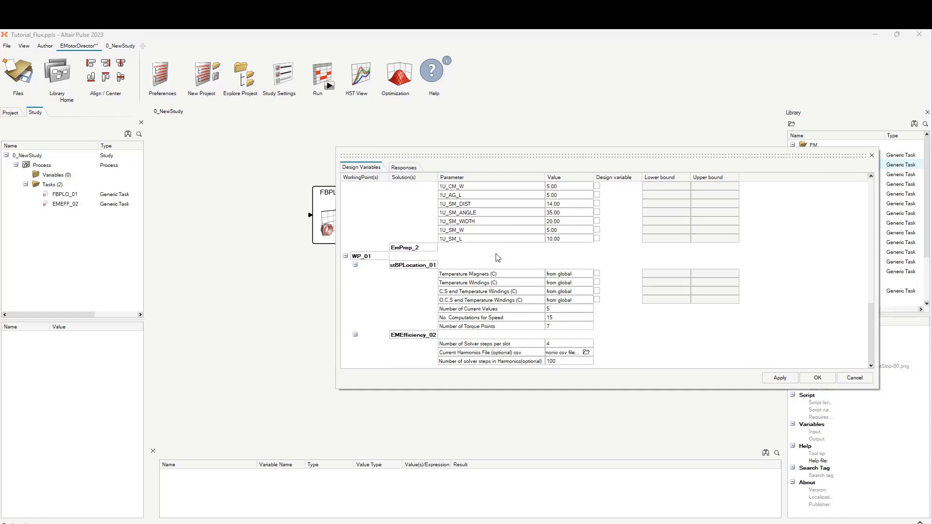
{"action": "scroll", "coordinate": [400, 235], "scroll_direction": "up", "scroll_amount": 3}
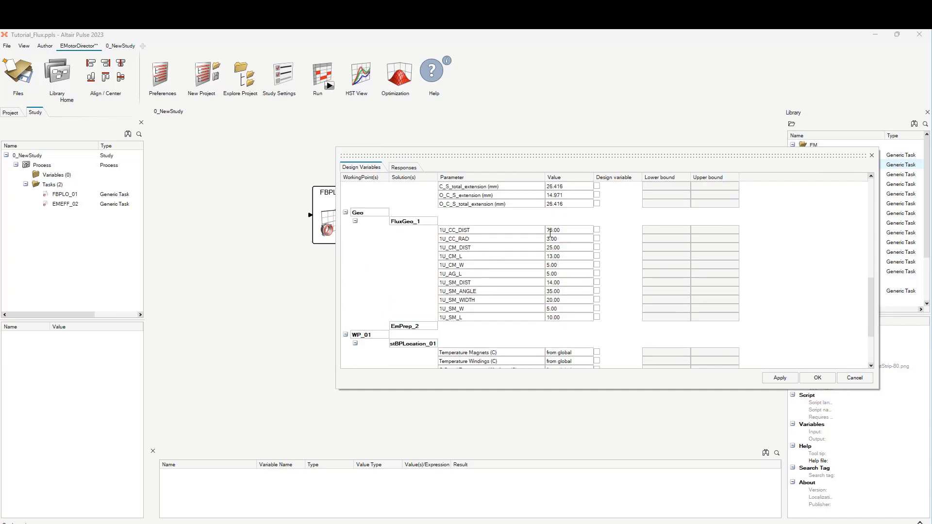
{"action": "scroll", "coordinate": [409, 264], "scroll_direction": "up", "scroll_amount": 5}
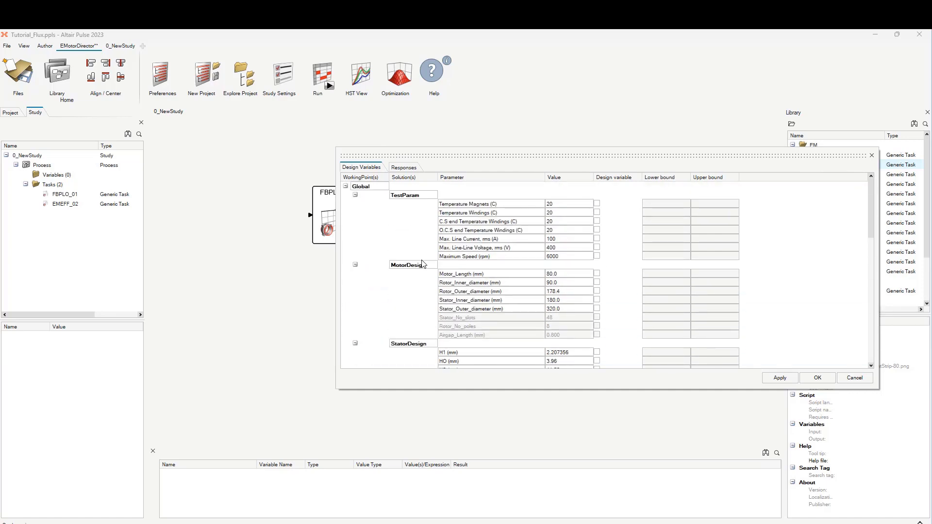
{"action": "scroll", "coordinate": [422, 265], "scroll_direction": "down", "scroll_amount": 1}
{"action": "scroll", "coordinate": [437, 272], "scroll_direction": "up", "scroll_amount": 1}
{"action": "scroll", "coordinate": [426, 293], "scroll_direction": "down", "scroll_amount": 2}
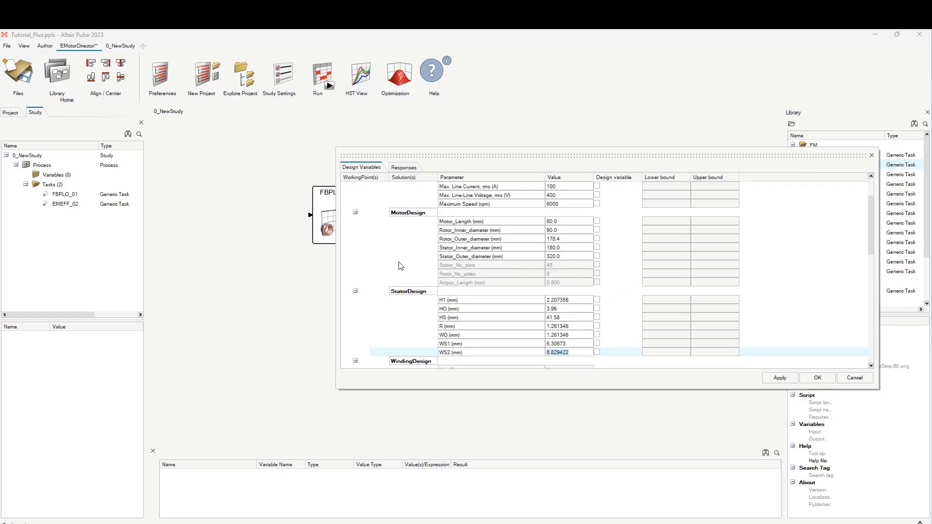
Step: Mark the FluxGeo_1 parameters 1U_CM_L and 1U_SM_L as design variables
{"action": "scroll", "coordinate": [400, 266], "scroll_direction": "down", "scroll_amount": 9}
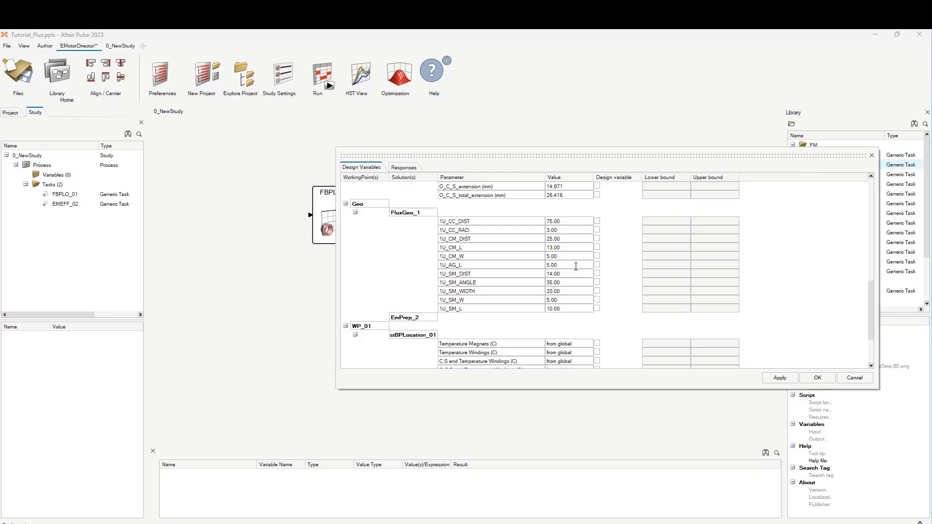
{"action": "left_click", "coordinate": [596, 247]}
{"action": "left_click", "coordinate": [597, 308]}
{"action": "scroll", "coordinate": [590, 249], "scroll_direction": "down", "scroll_amount": 1}
{"action": "scroll", "coordinate": [591, 250], "scroll_direction": "down", "scroll_amount": 2}
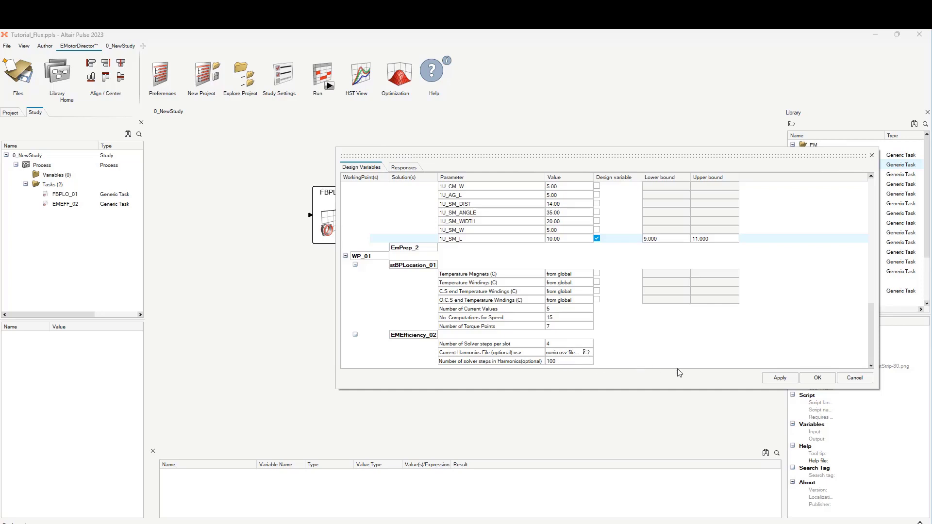
{"action": "left_click", "coordinate": [662, 371]}
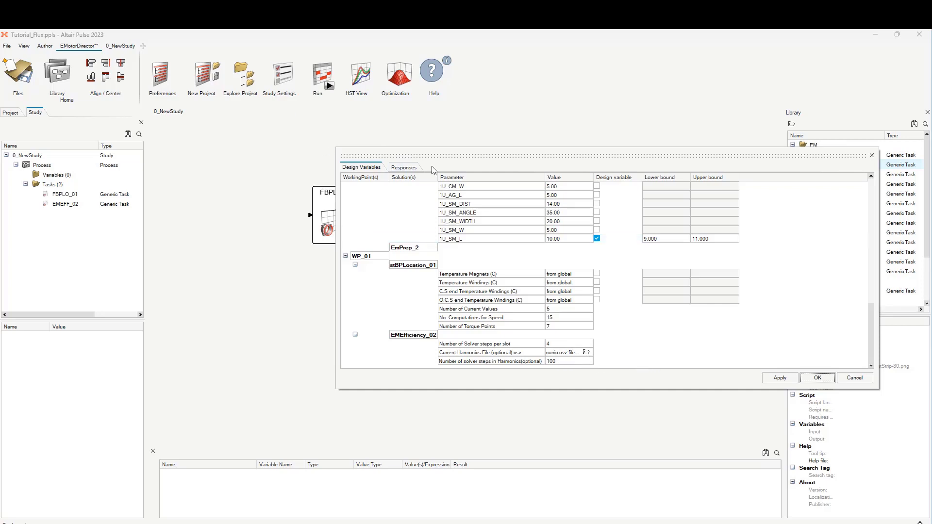
Step: Activate the EmPrep_2 responses Rotor Moment of Inertia, Magnet Mass and Electrical Conductor Mass
{"action": "left_click", "coordinate": [402, 169]}
{"action": "left_click_drag", "start_coordinate": [454, 155], "coordinate": [298, 130]}
{"action": "left_click_drag", "start_coordinate": [447, 364], "coordinate": [447, 467]}
{"action": "left_click_drag", "start_coordinate": [334, 152], "coordinate": [411, 152]}
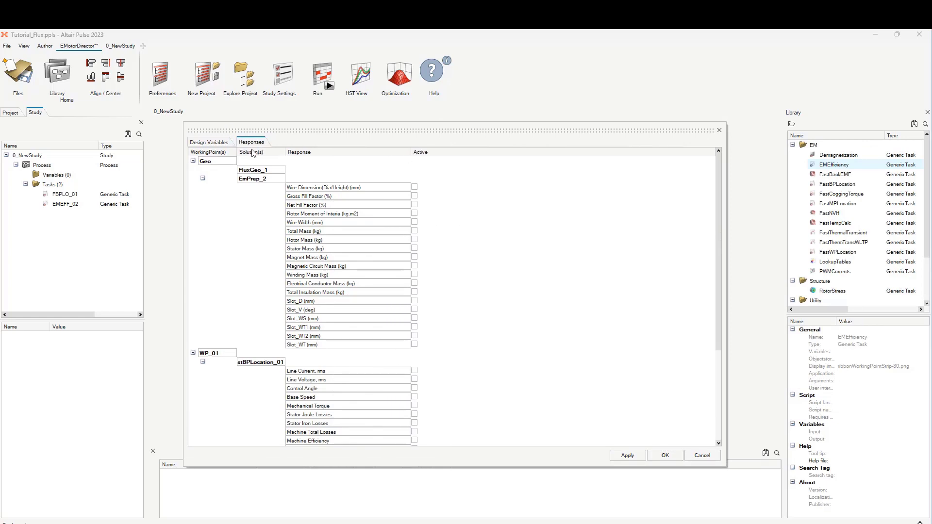
{"action": "left_click", "coordinate": [414, 214]}
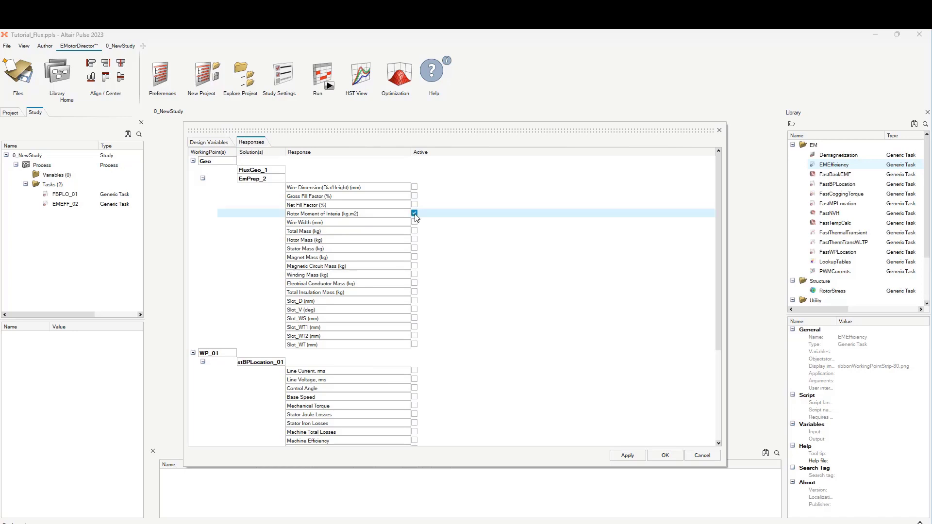
{"action": "left_click", "coordinate": [415, 257]}
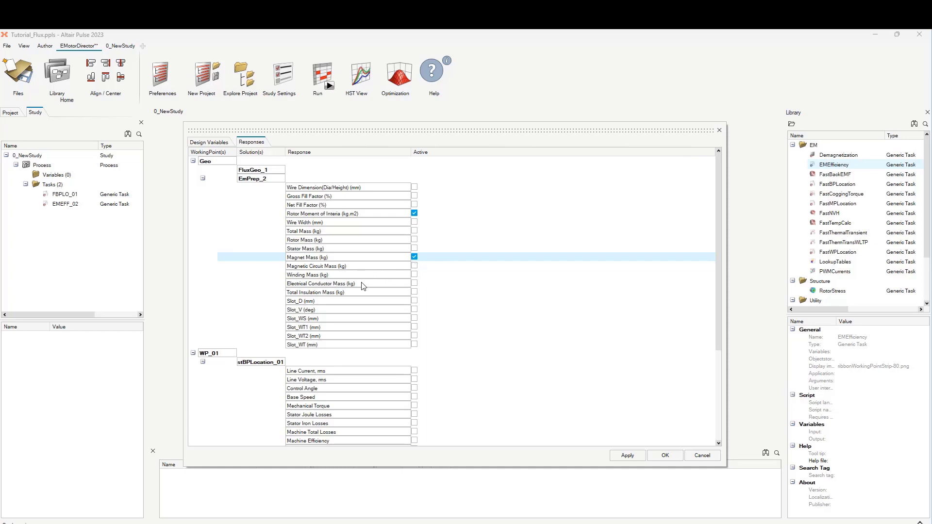
{"action": "left_click", "coordinate": [418, 287]}
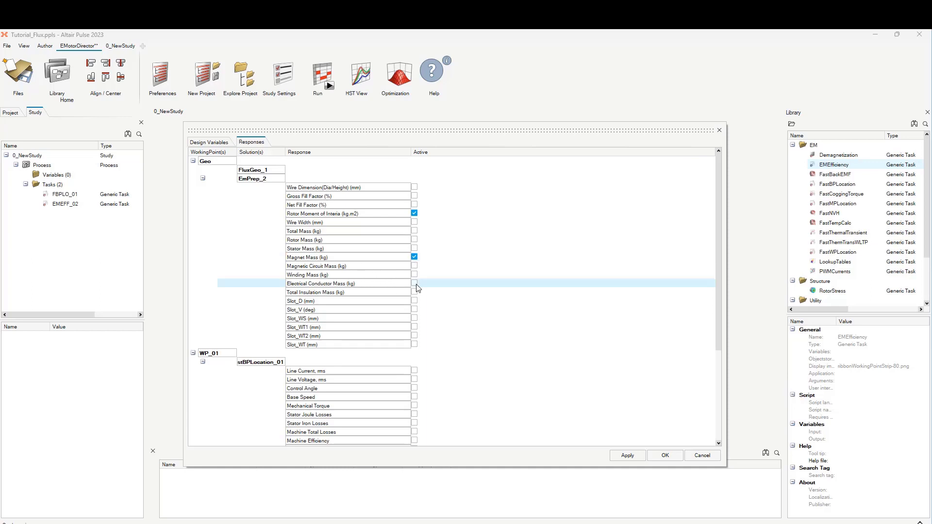
{"action": "left_click", "coordinate": [415, 285]}
{"action": "scroll", "coordinate": [481, 374], "scroll_direction": "down", "scroll_amount": 5}
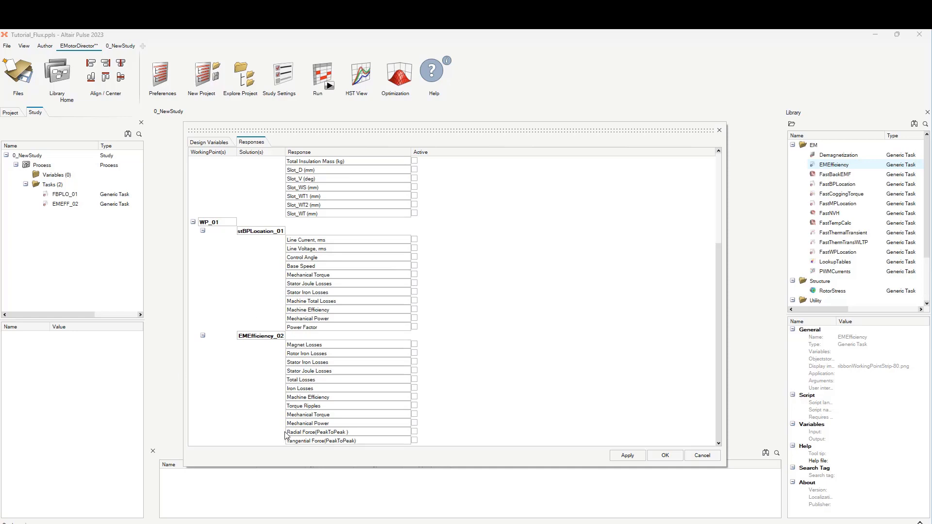
Step: Activate the FastBPLocation_01 responses Line Current, Line Voltage, Control Angle, Base Speed, Mechanical Torque, Stator Joule Losses, Stator Iron Losses and Machine Total Losses
{"action": "left_click", "coordinate": [414, 239]}
{"action": "left_click", "coordinate": [414, 249]}
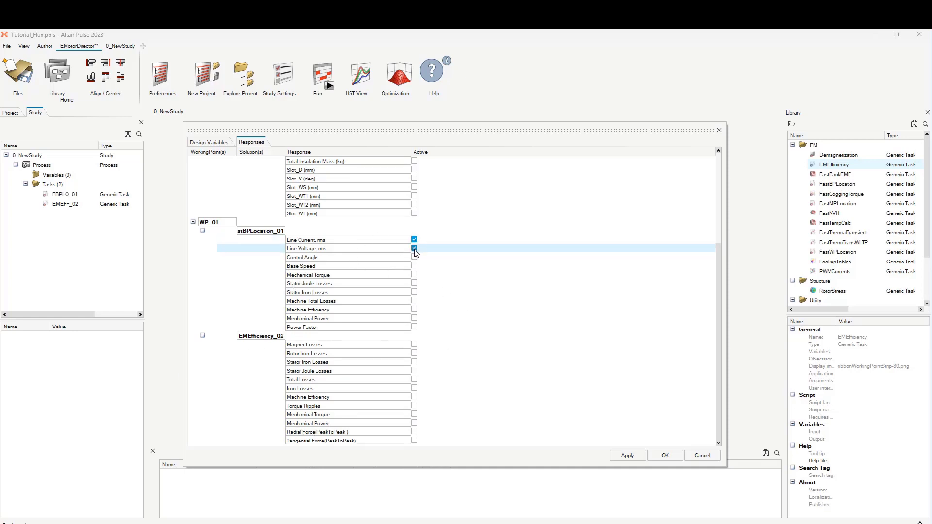
{"action": "left_click", "coordinate": [414, 257]}
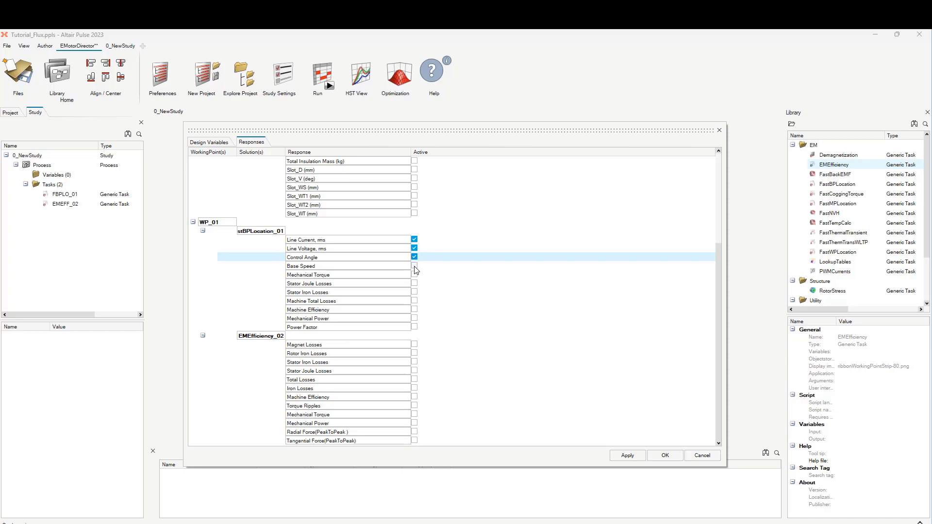
{"action": "left_click", "coordinate": [415, 266]}
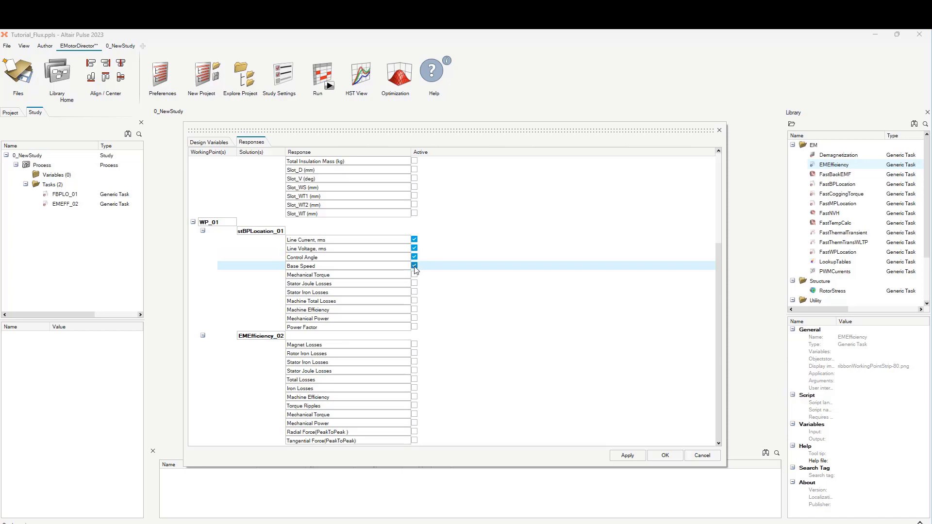
{"action": "left_click", "coordinate": [414, 301]}
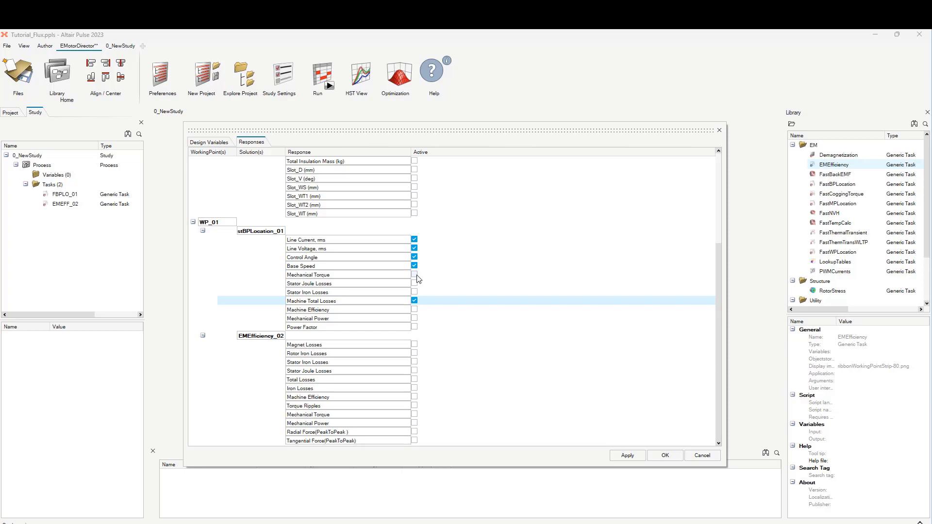
{"action": "left_click", "coordinate": [414, 275]}
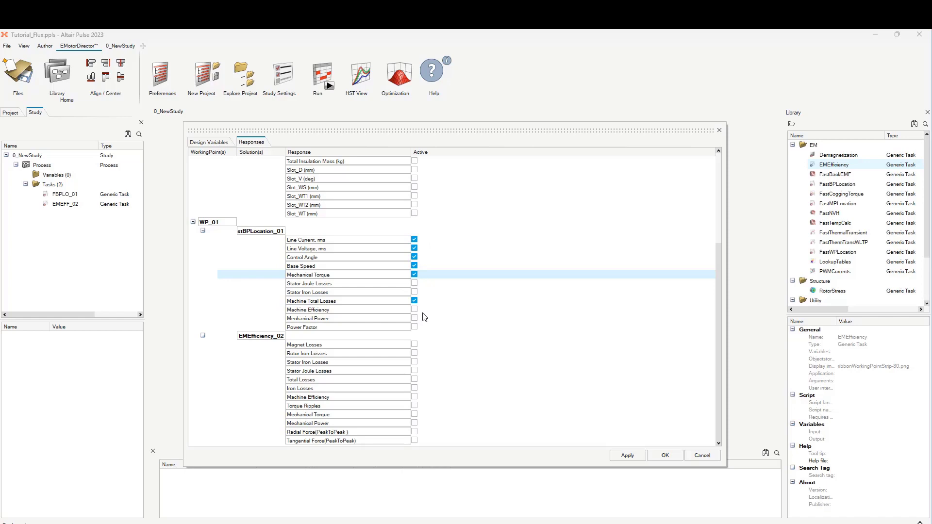
{"action": "left_click", "coordinate": [414, 283]}
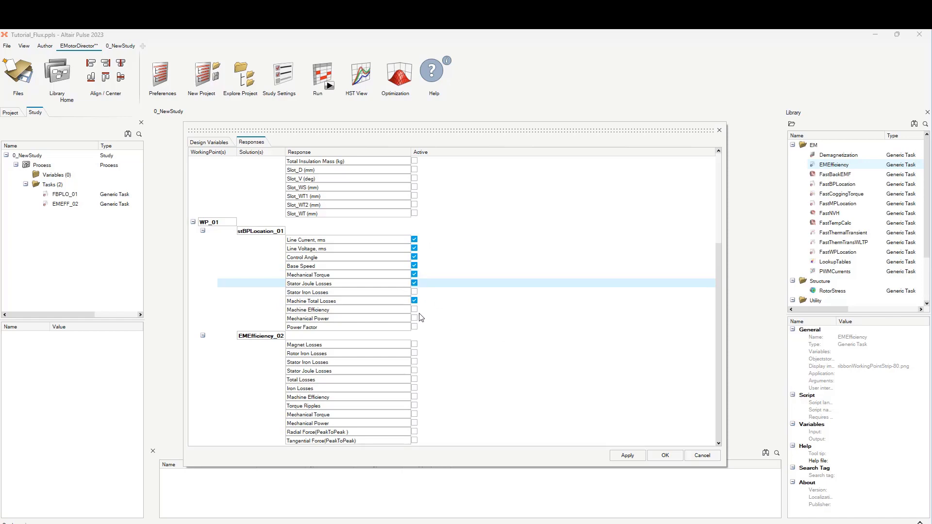
{"action": "left_click", "coordinate": [415, 292]}
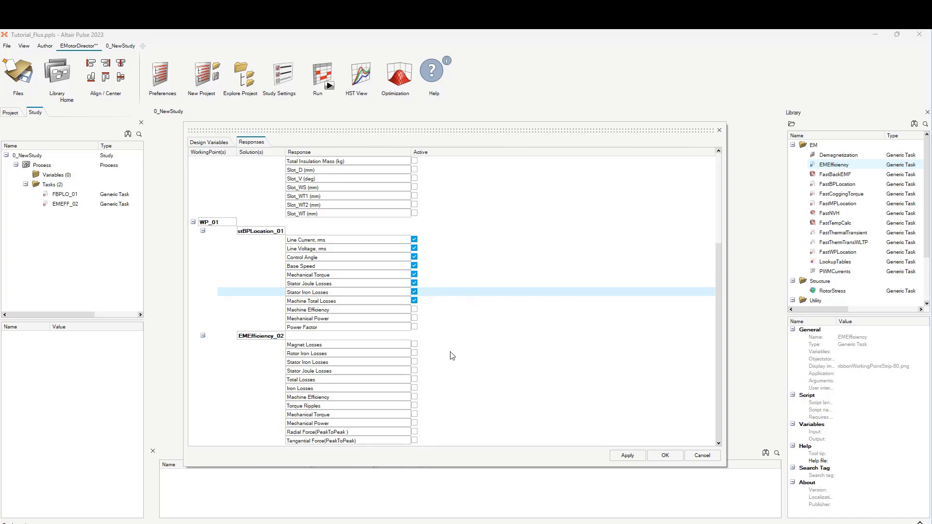
Step: Activate the EMEfficiency_02 responses Rotor Iron Losses, Stator Iron Losses, Total Losses, Torque Ripples and Mechanical Power, and accept the study settings
{"action": "left_click", "coordinate": [414, 354]}
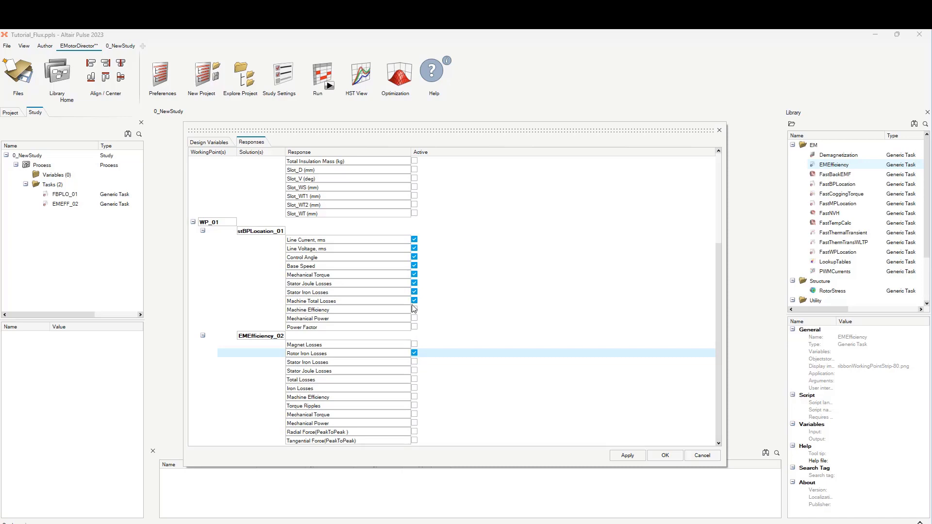
{"action": "left_click", "coordinate": [415, 362]}
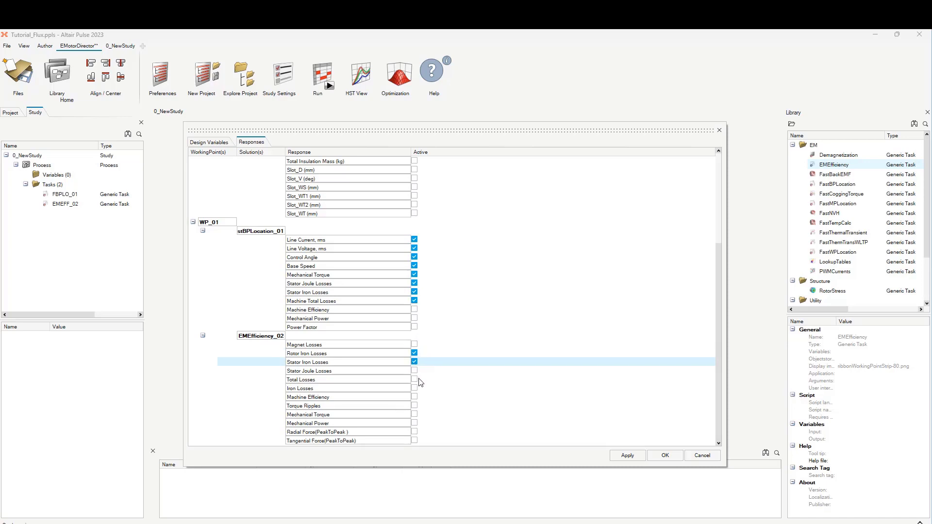
{"action": "left_click", "coordinate": [415, 380]}
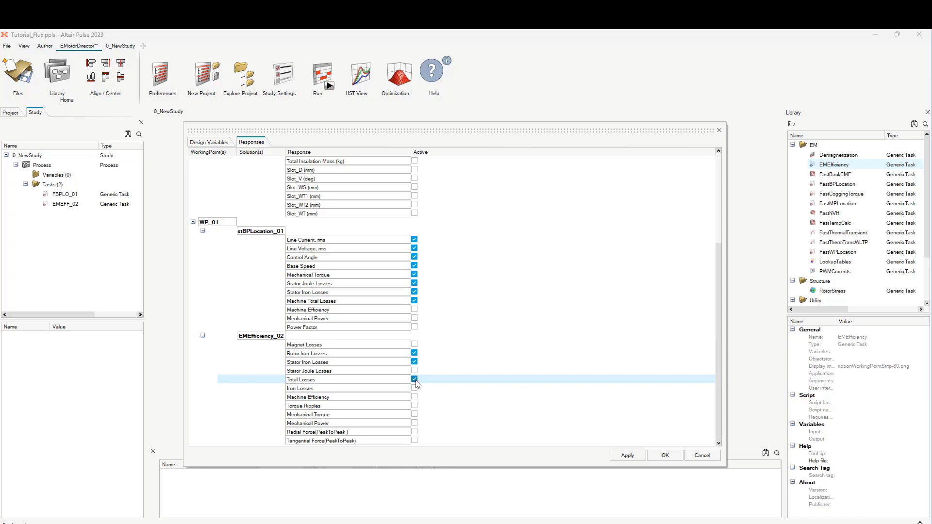
{"action": "left_click", "coordinate": [416, 424]}
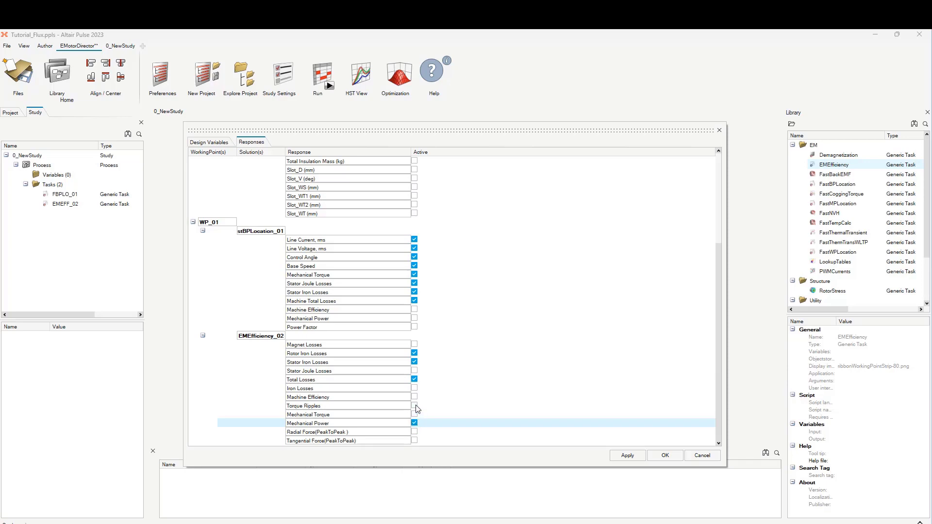
{"action": "left_click", "coordinate": [415, 406]}
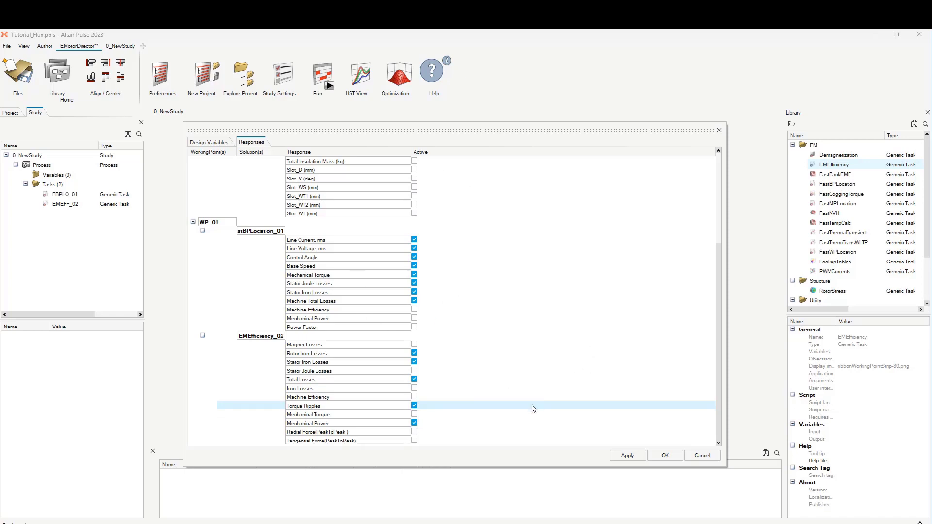
{"action": "left_click", "coordinate": [665, 456]}
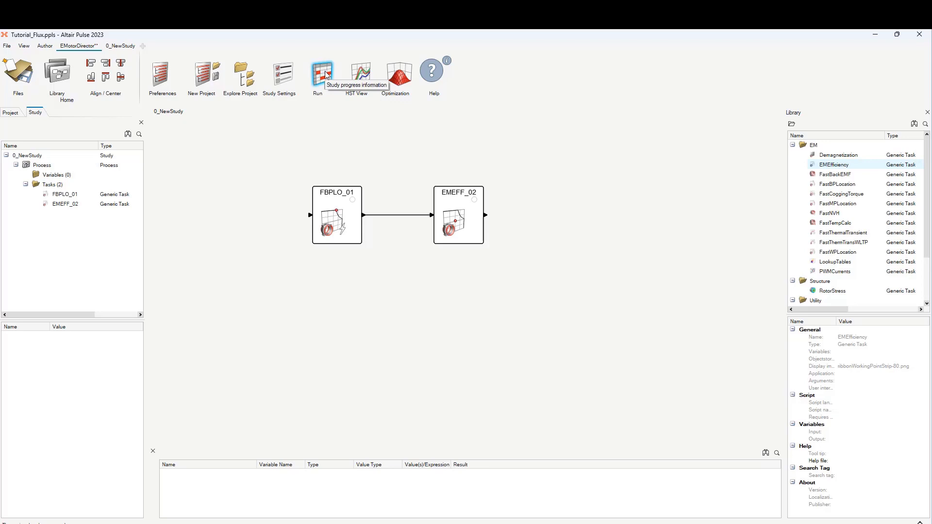
Step: Start a local nominal run of the study and check the task statuses and response values across the HST status table
{"action": "left_click", "coordinate": [330, 87]}
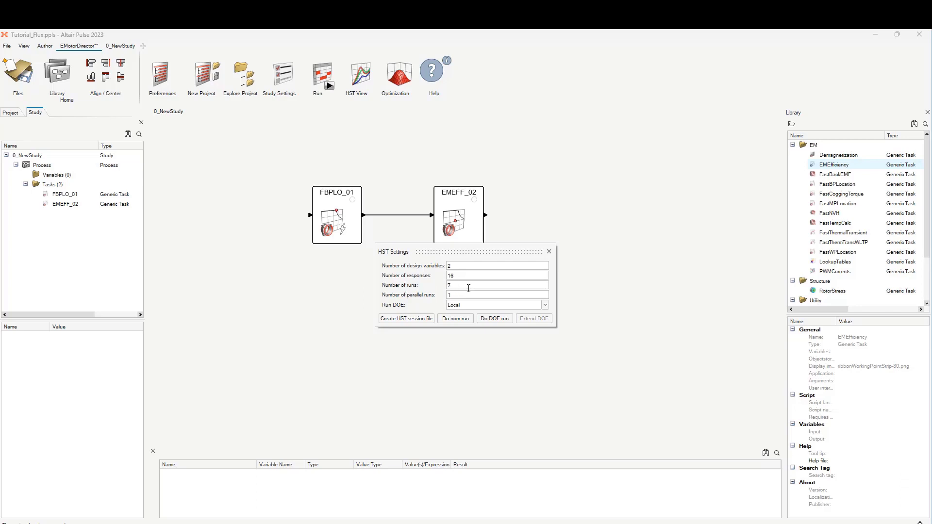
{"action": "left_click", "coordinate": [457, 319]}
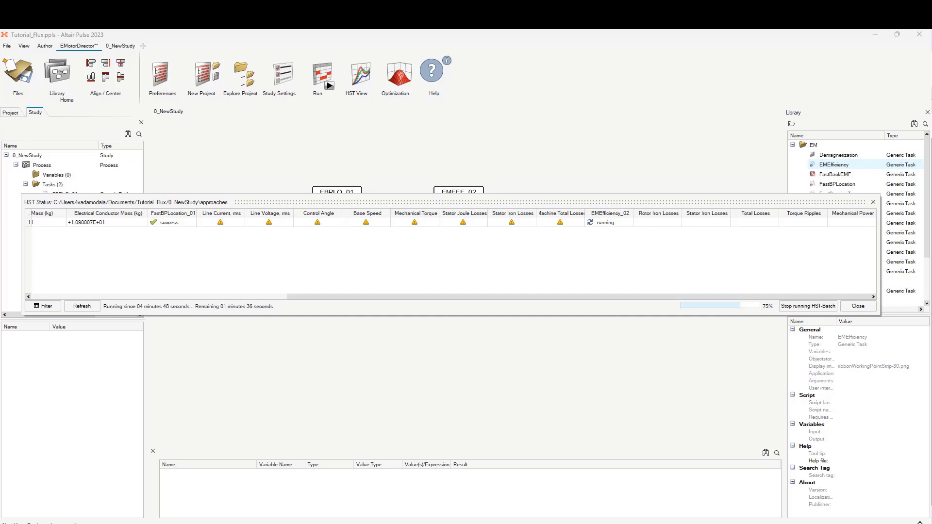
{"action": "left_click", "coordinate": [222, 226]}
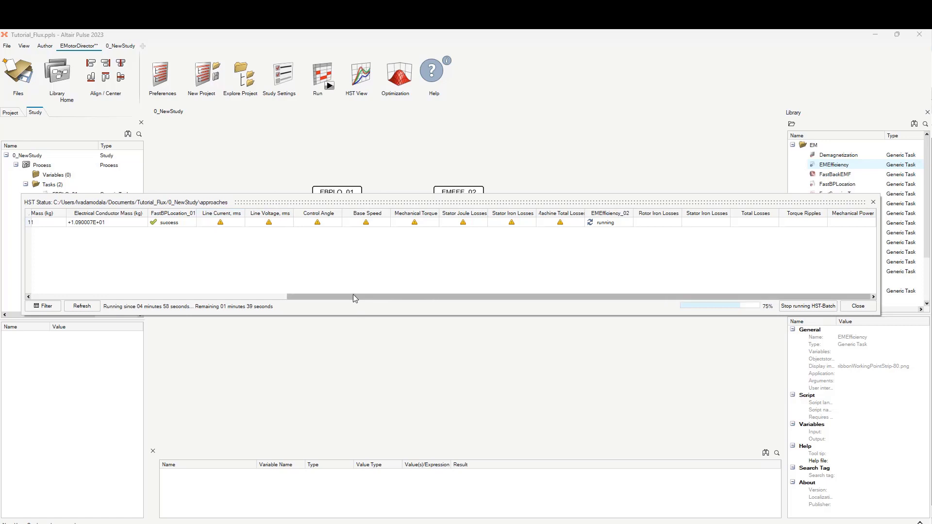
{"action": "left_click_drag", "start_coordinate": [354, 294], "coordinate": [104, 297]}
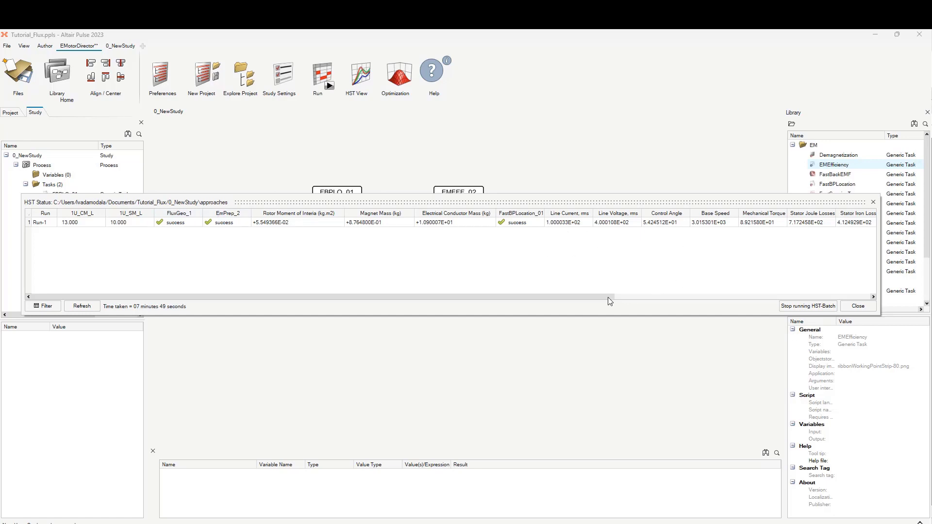
{"action": "left_click_drag", "start_coordinate": [608, 297], "coordinate": [874, 300]}
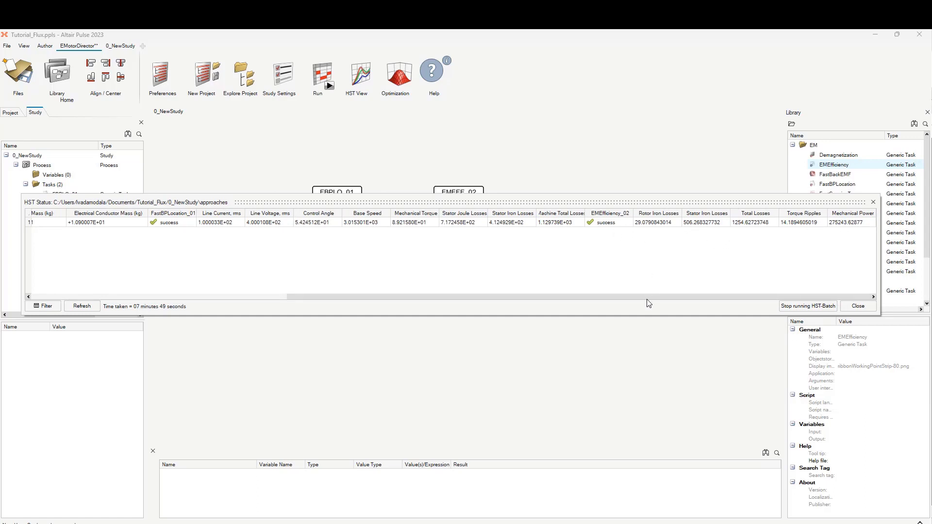
{"action": "left_click_drag", "start_coordinate": [647, 297], "coordinate": [245, 295]}
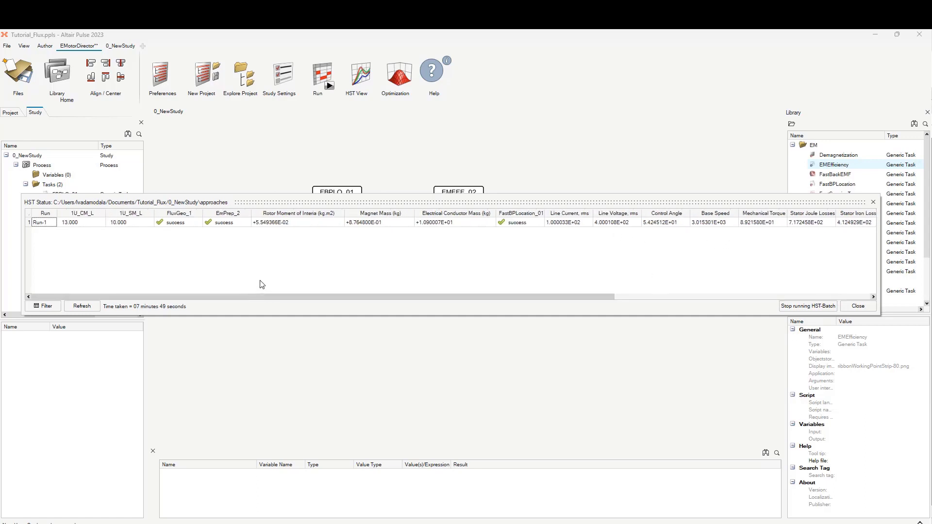
Step: Open the EMMotor results report of FastBPLocation_01, examine the machine design data and the torque-speed maps, and close the report
{"action": "right_click", "coordinate": [516, 225]}
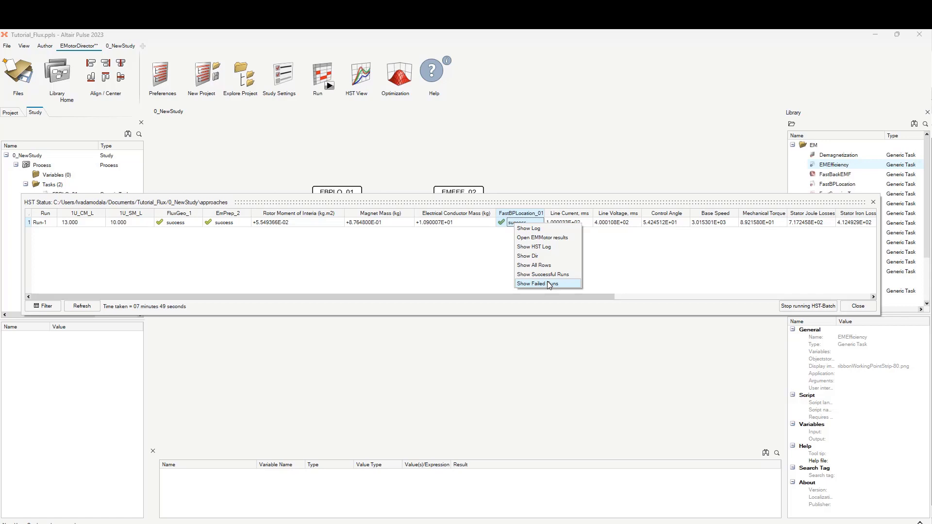
{"action": "left_click", "coordinate": [550, 238]}
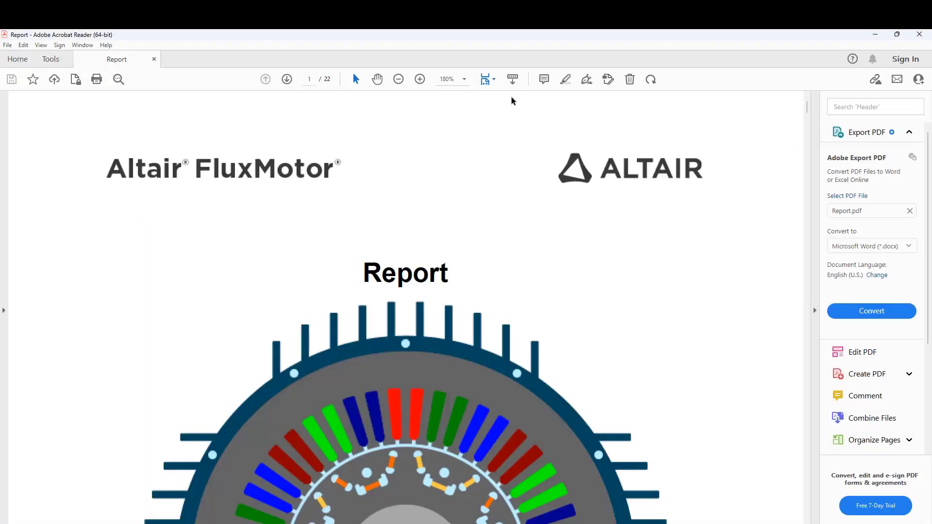
{"action": "scroll", "coordinate": [485, 330], "scroll_direction": "down", "scroll_amount": 15}
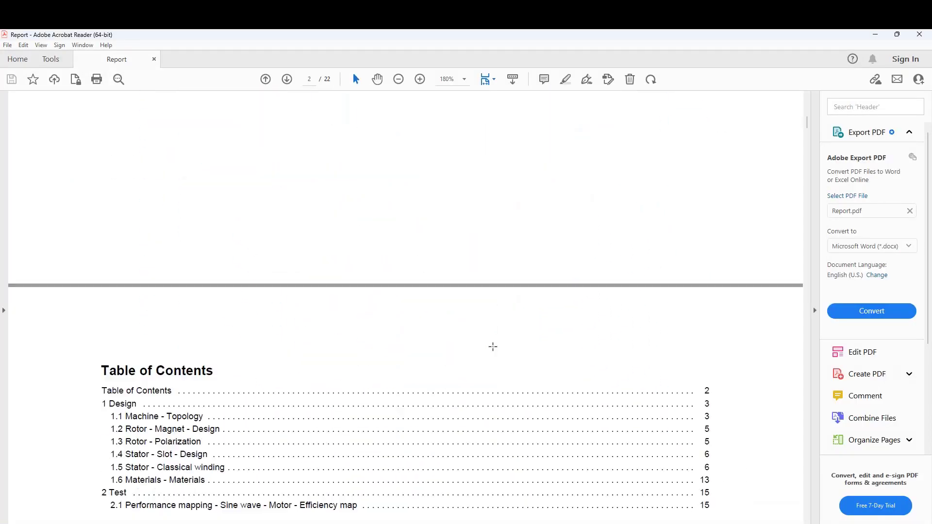
{"action": "scroll", "coordinate": [494, 350], "scroll_direction": "up", "scroll_amount": 10}
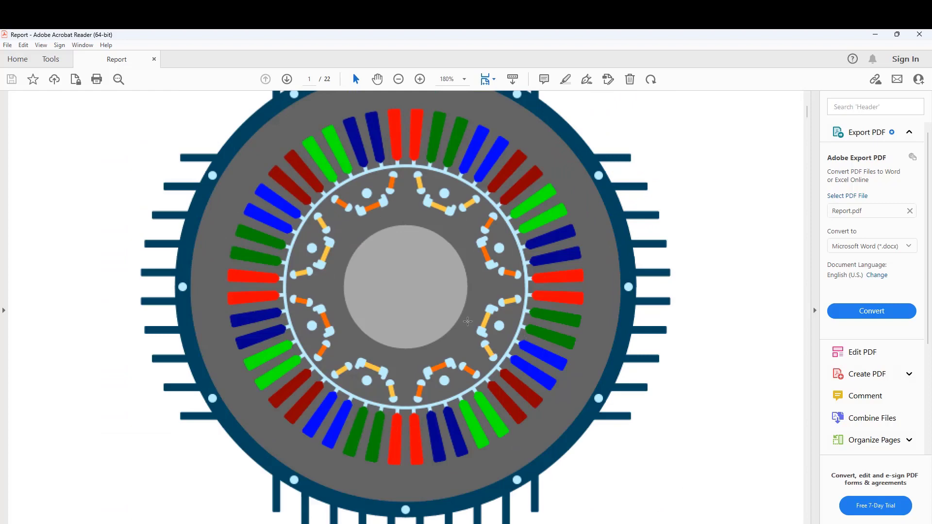
{"action": "scroll", "coordinate": [469, 324], "scroll_direction": "down", "scroll_amount": 15}
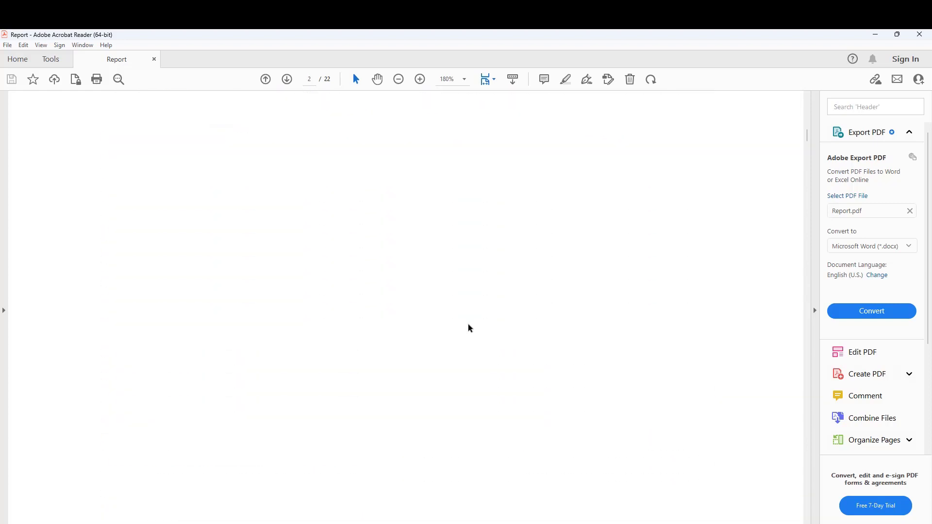
{"action": "scroll", "coordinate": [469, 328], "scroll_direction": "down", "scroll_amount": 15}
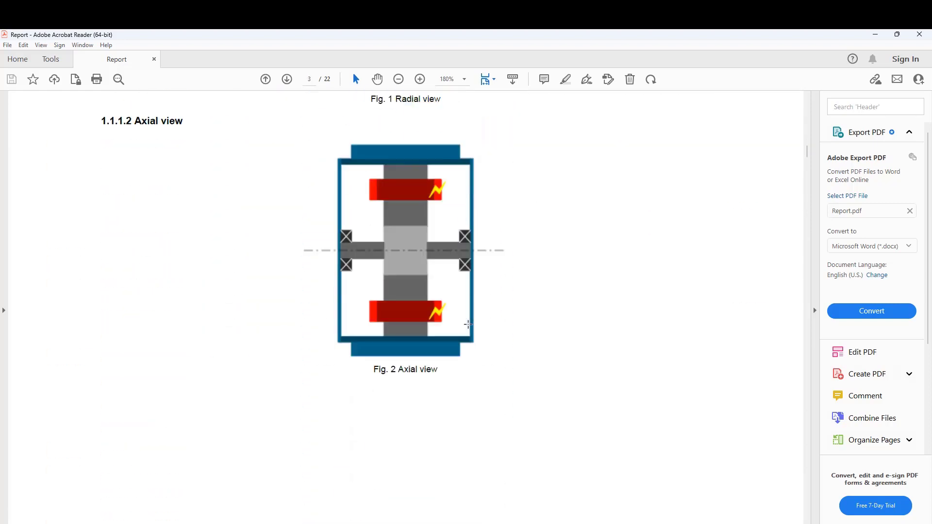
{"action": "scroll", "coordinate": [468, 324], "scroll_direction": "down", "scroll_amount": 20}
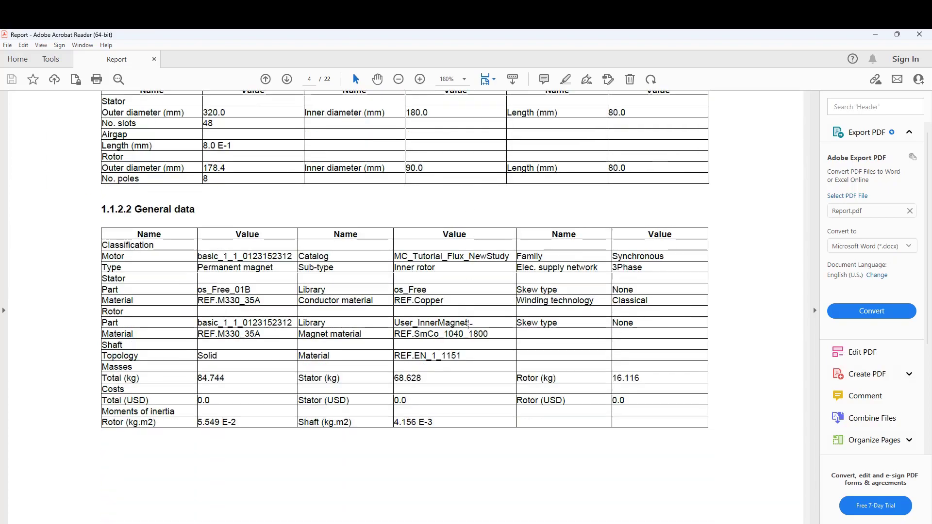
{"action": "scroll", "coordinate": [468, 324], "scroll_direction": "down", "scroll_amount": 10}
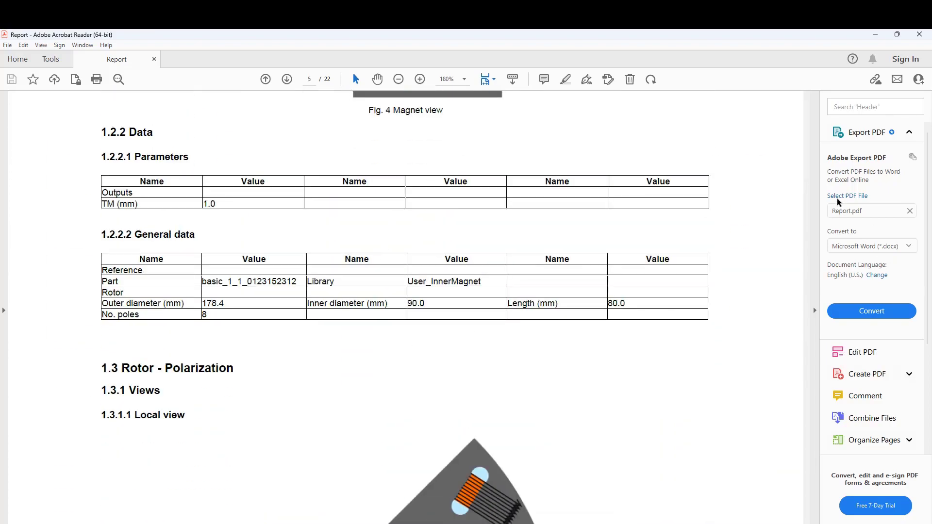
{"action": "left_click_drag", "start_coordinate": [806, 188], "coordinate": [777, 493]}
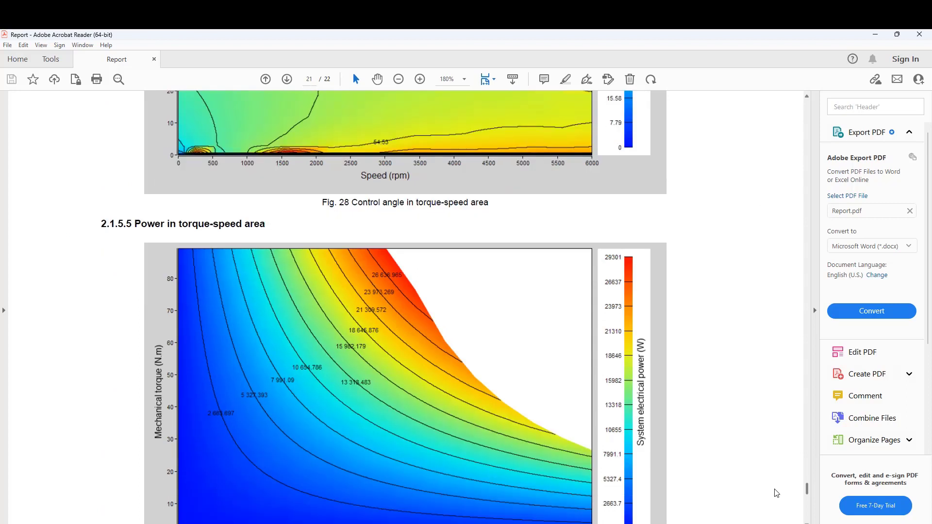
{"action": "left_click", "coordinate": [919, 38]}
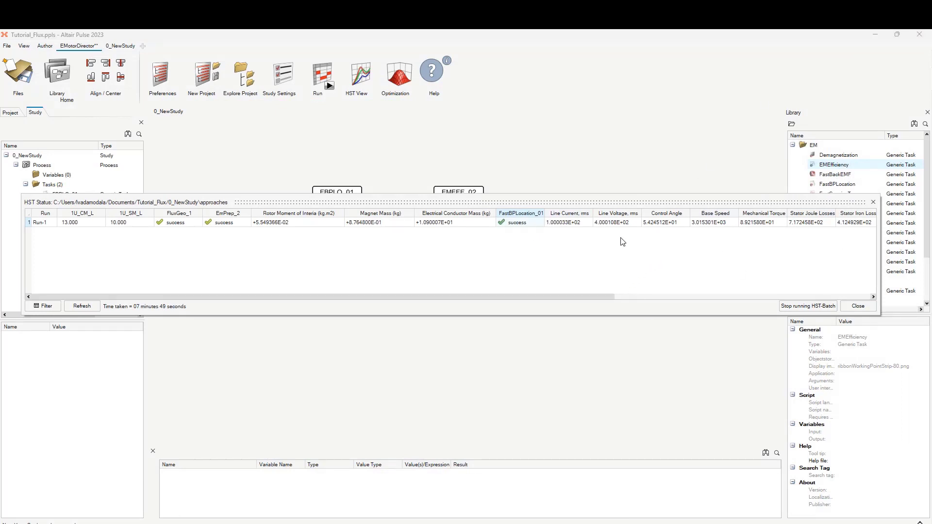
Step: Review the EMEfficiency_02 results of Run-1 in the HST status table and close the status windows
{"action": "left_click_drag", "start_coordinate": [580, 296], "coordinate": [837, 296]}
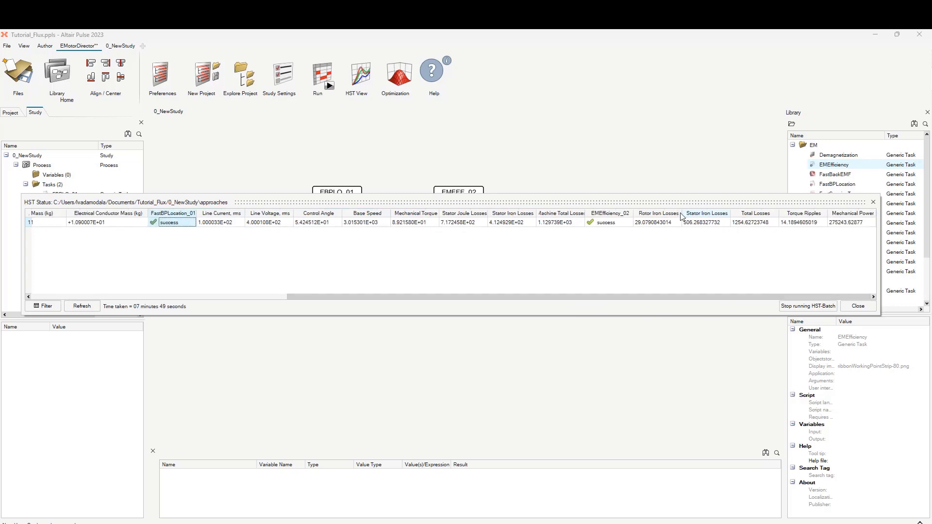
{"action": "left_click", "coordinate": [607, 226]}
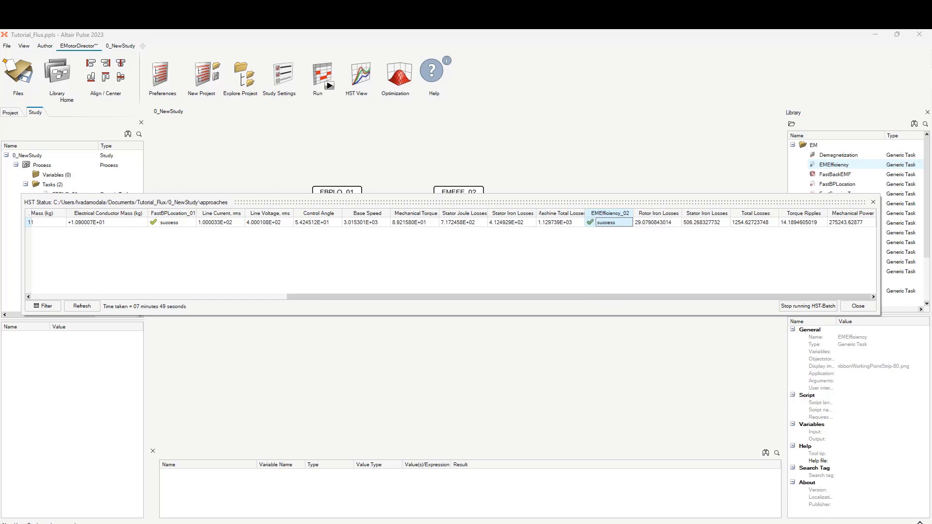
{"action": "left_click_drag", "start_coordinate": [634, 298], "coordinate": [343, 293]}
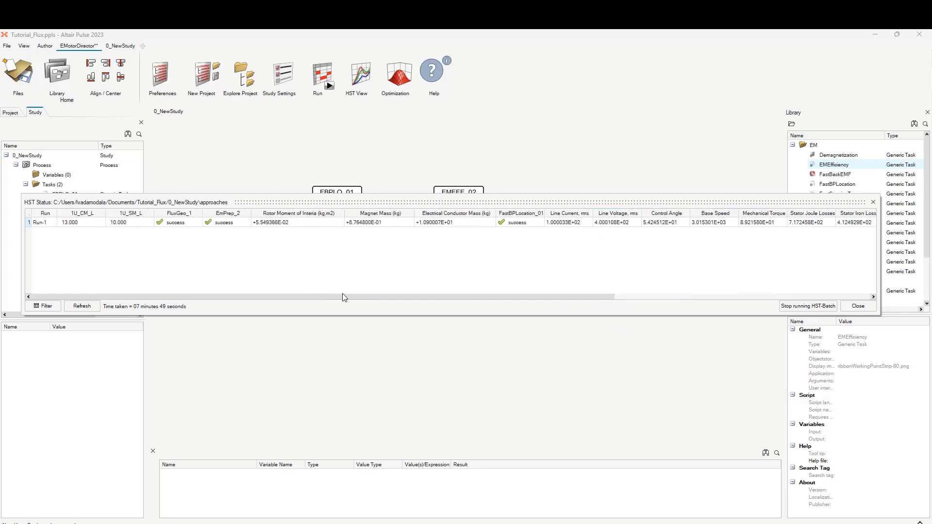
{"action": "left_click", "coordinate": [869, 307]}
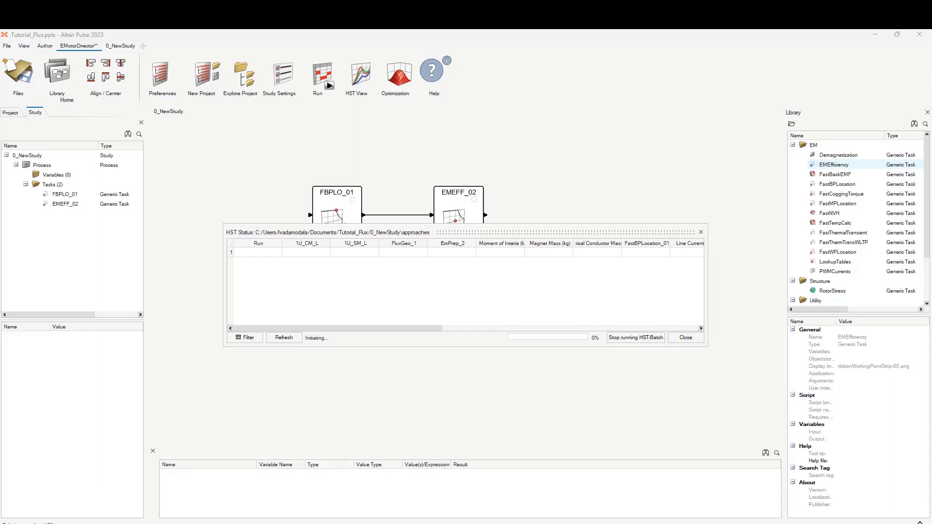
{"action": "left_click", "coordinate": [676, 340]}
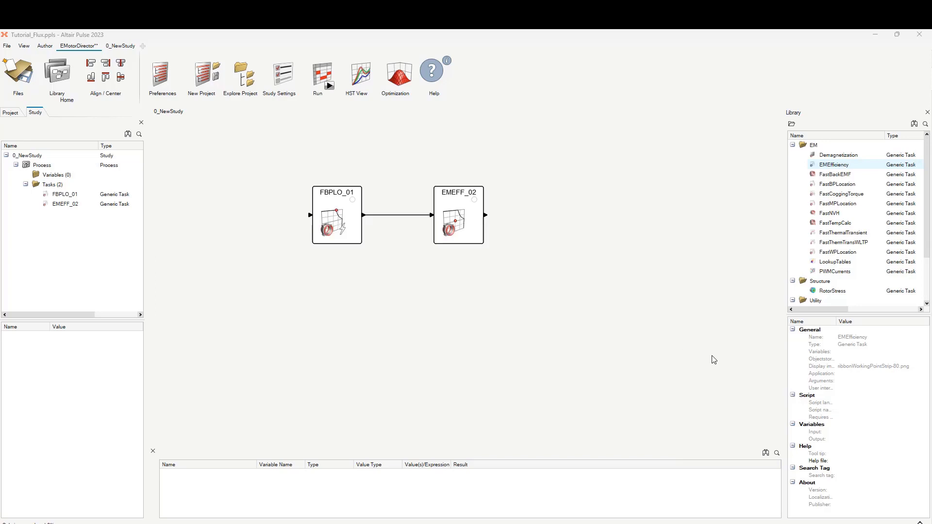
Step: Review the study's design variables with their bounds and the active FastBPLocation_01 and EMEfficiency_02 responses in the study settings
{"action": "left_click", "coordinate": [282, 74]}
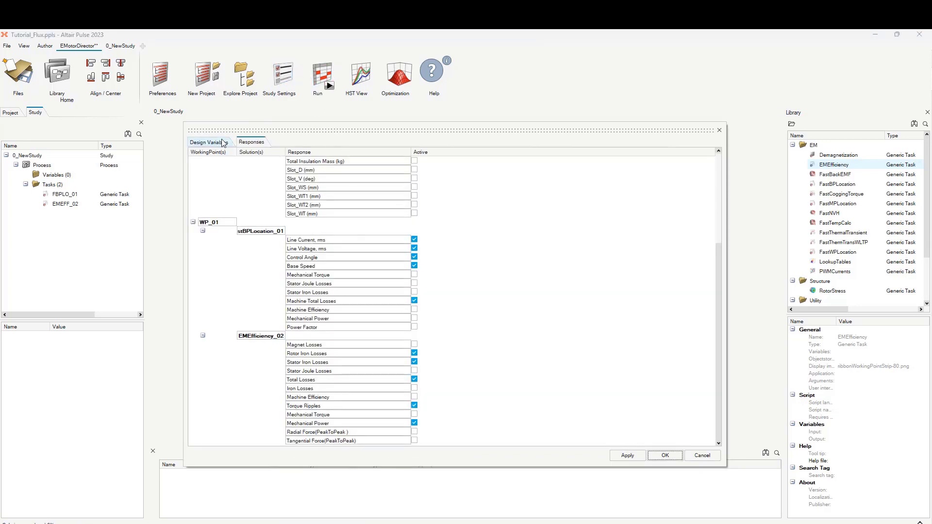
{"action": "left_click", "coordinate": [219, 142]}
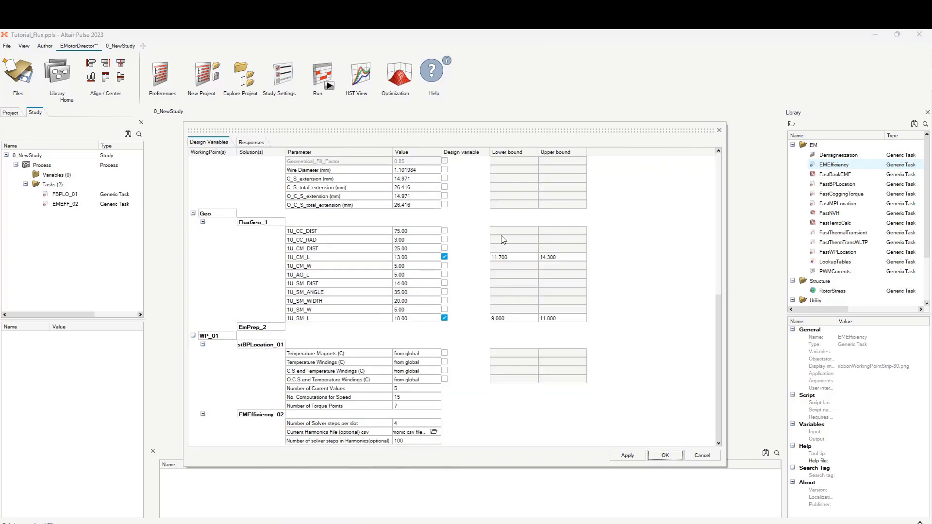
{"action": "scroll", "coordinate": [475, 399], "scroll_direction": "up", "scroll_amount": 3}
{"action": "scroll", "coordinate": [475, 399], "scroll_direction": "down", "scroll_amount": 2}
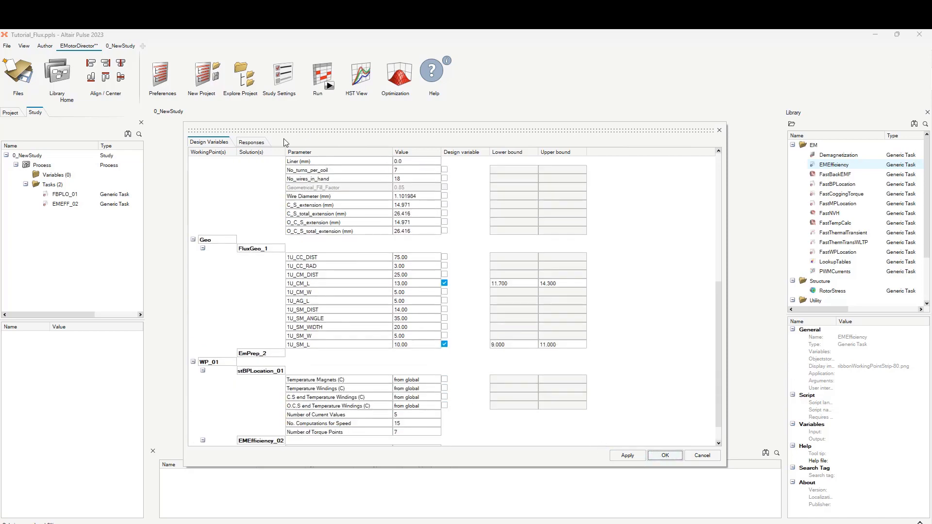
{"action": "left_click", "coordinate": [251, 142]}
{"action": "scroll", "coordinate": [479, 330], "scroll_direction": "up", "scroll_amount": 1}
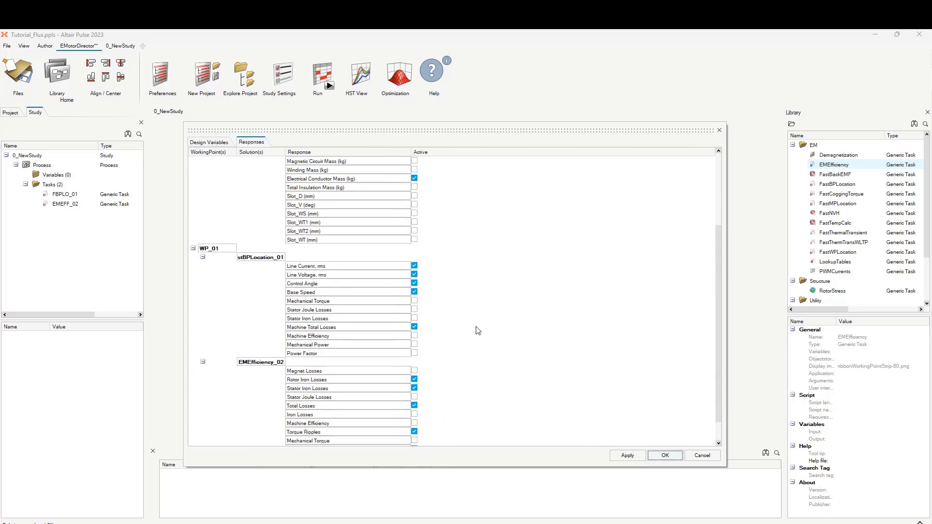
{"action": "scroll", "coordinate": [478, 331], "scroll_direction": "down", "scroll_amount": 1}
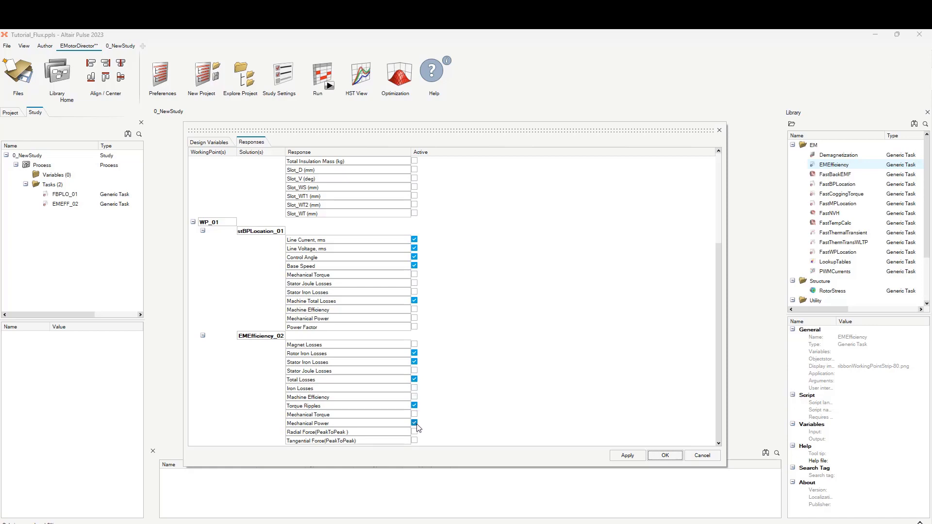
Step: Deactivate Torque Ripples and activate Stator Joule Losses for EMEfficiency_02, then apply and accept the study settings
{"action": "left_click", "coordinate": [414, 405]}
{"action": "left_click", "coordinate": [414, 371]}
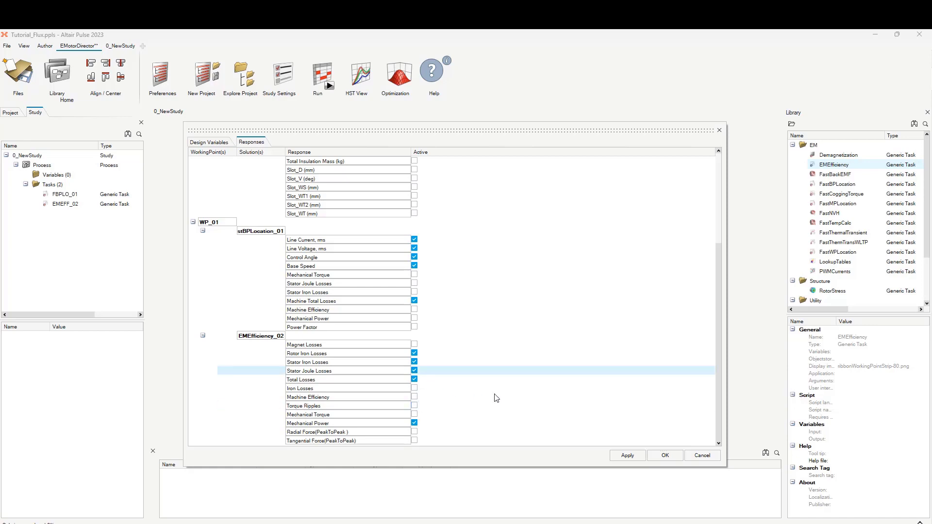
{"action": "left_click", "coordinate": [527, 417]}
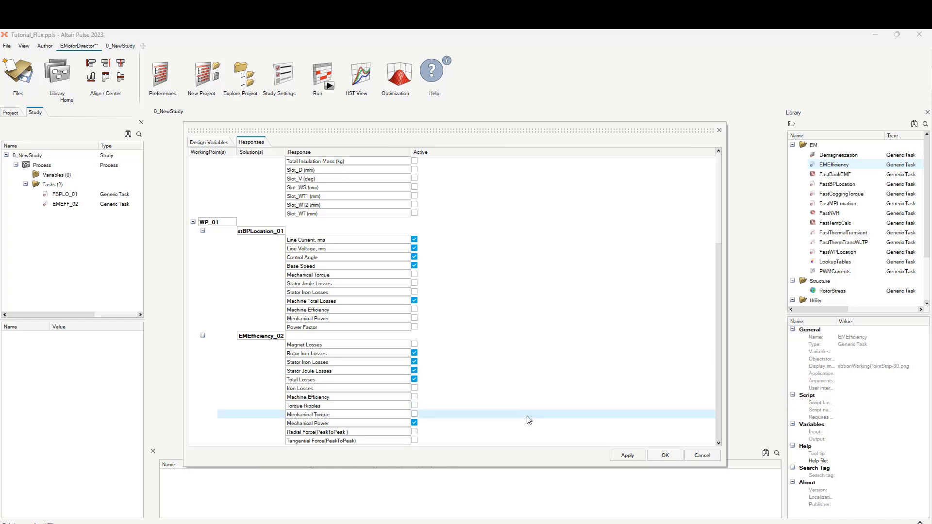
{"action": "left_click", "coordinate": [636, 457]}
{"action": "left_click", "coordinate": [664, 455]}
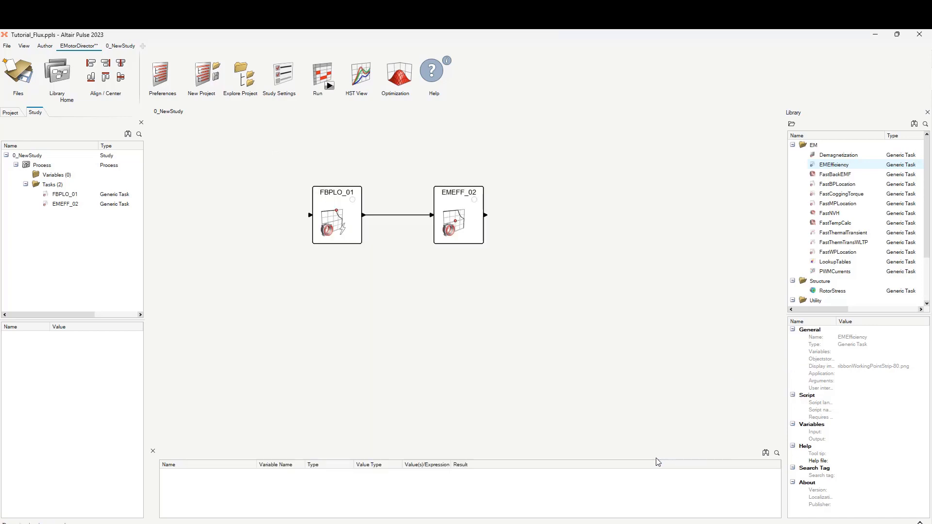
Step: Start a local DOE run of the study with 7 runs and 1 parallel run
{"action": "left_click", "coordinate": [329, 86]}
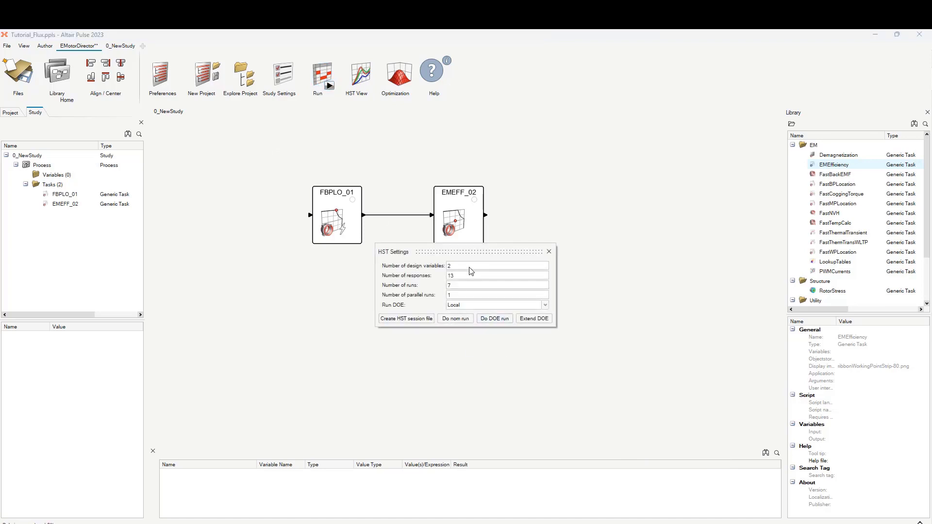
{"action": "double_click", "coordinate": [468, 276]}
{"action": "left_click", "coordinate": [500, 320]}
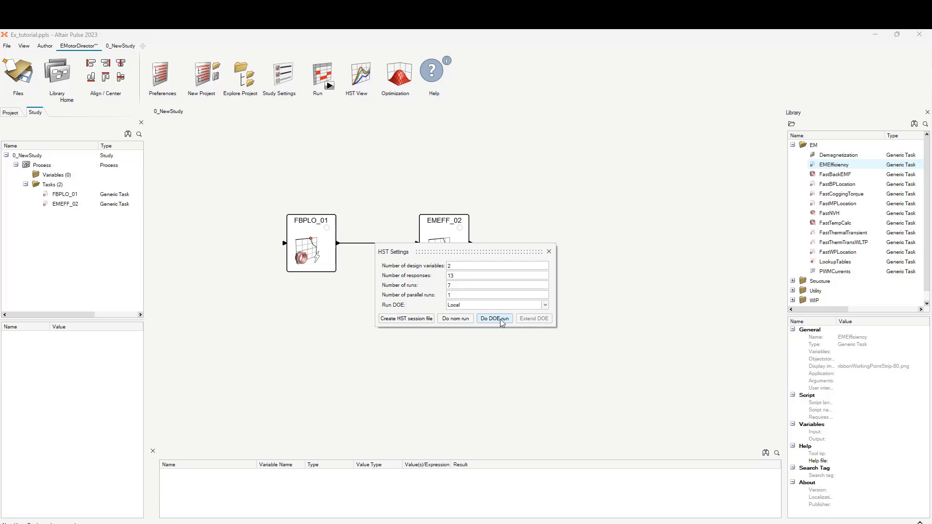
{"action": "left_click", "coordinate": [500, 319]}
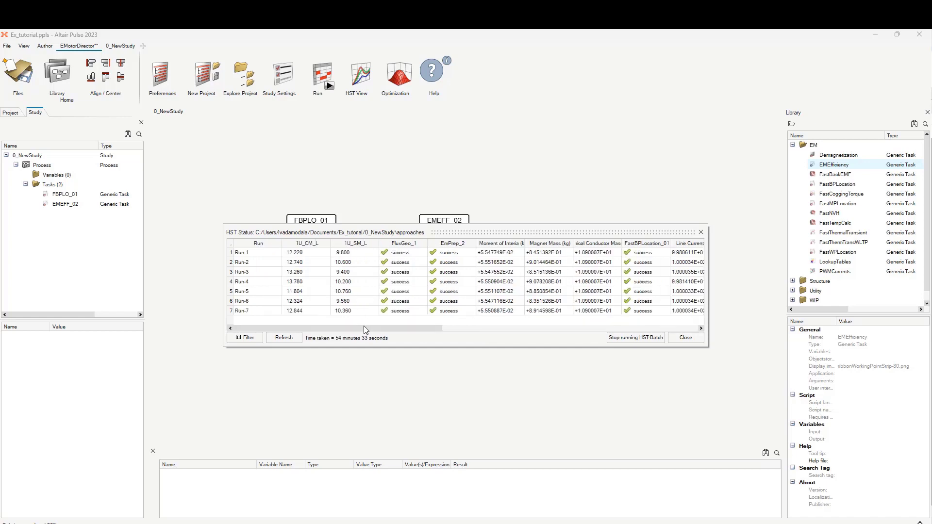
Step: Examine the task statuses and response values of all DOE runs across the HST status table
{"action": "left_click_drag", "start_coordinate": [366, 329], "coordinate": [406, 328]}
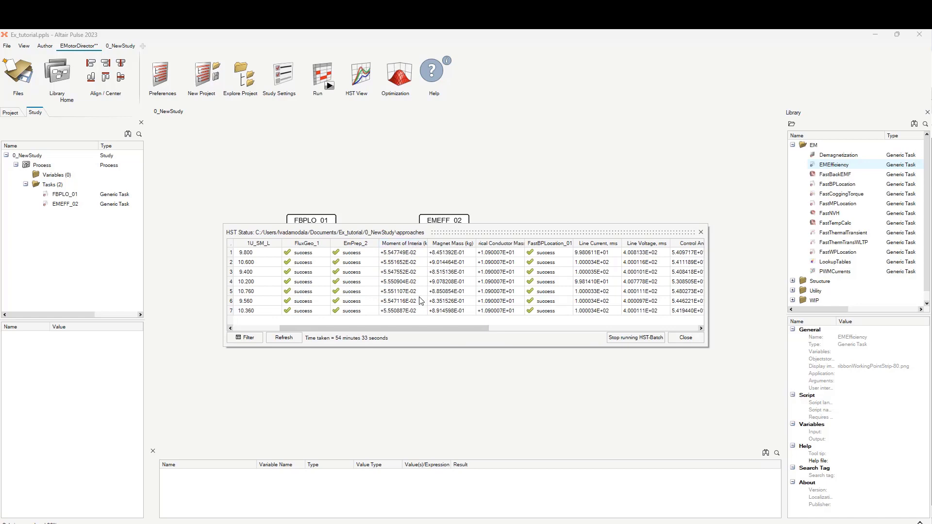
{"action": "left_click_drag", "start_coordinate": [472, 329], "coordinate": [585, 326]}
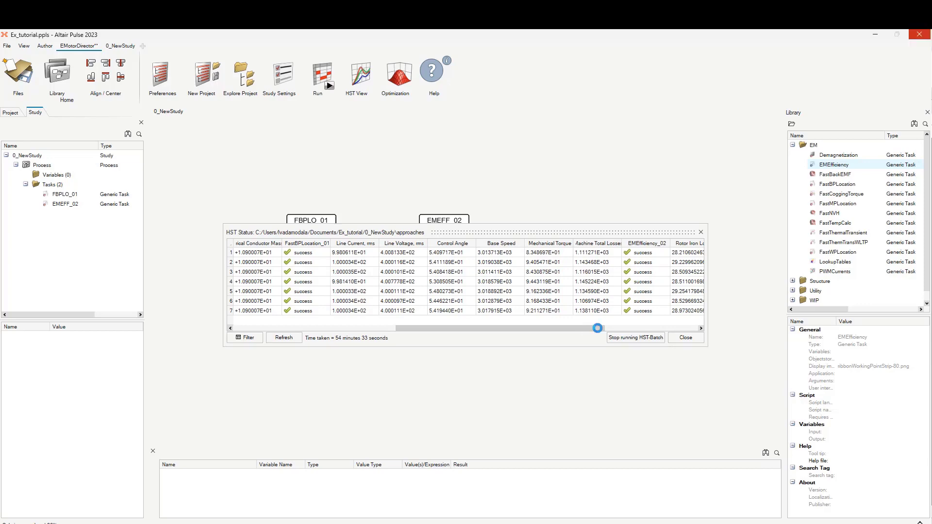
{"action": "scroll", "coordinate": [583, 329], "scroll_direction": "right", "scroll_amount": 3}
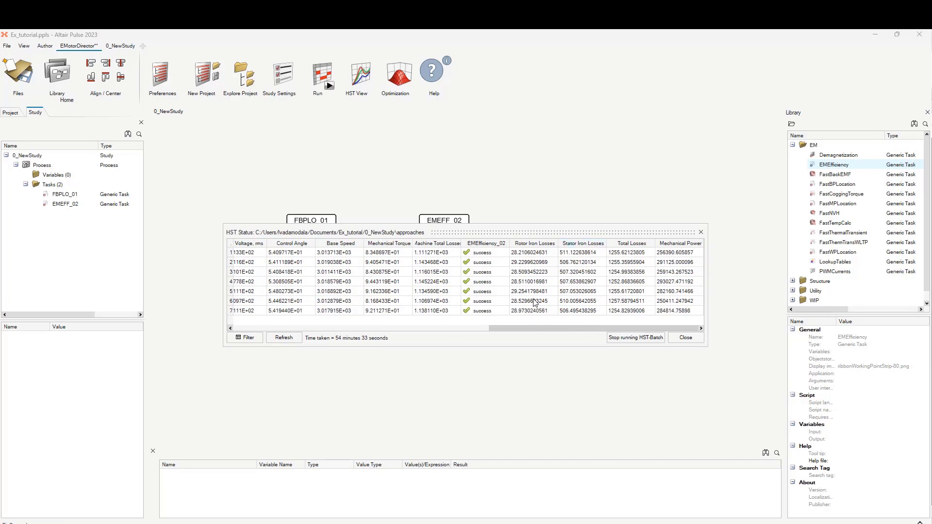